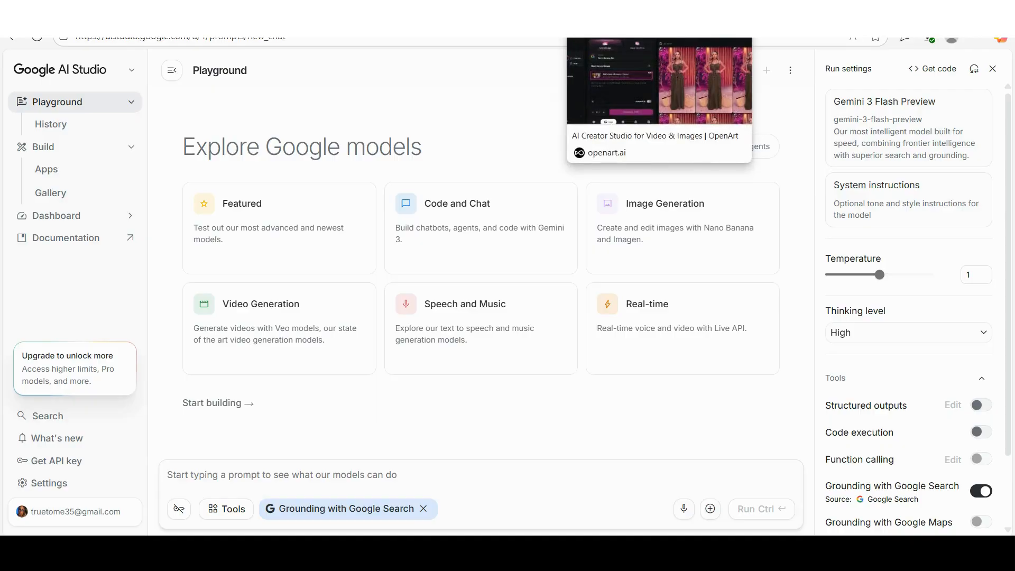
- Switch to OpenArt and examine its Create Image page with the Nano Banana Pro model
{"action": "left_click", "coordinate": [624, 15]}
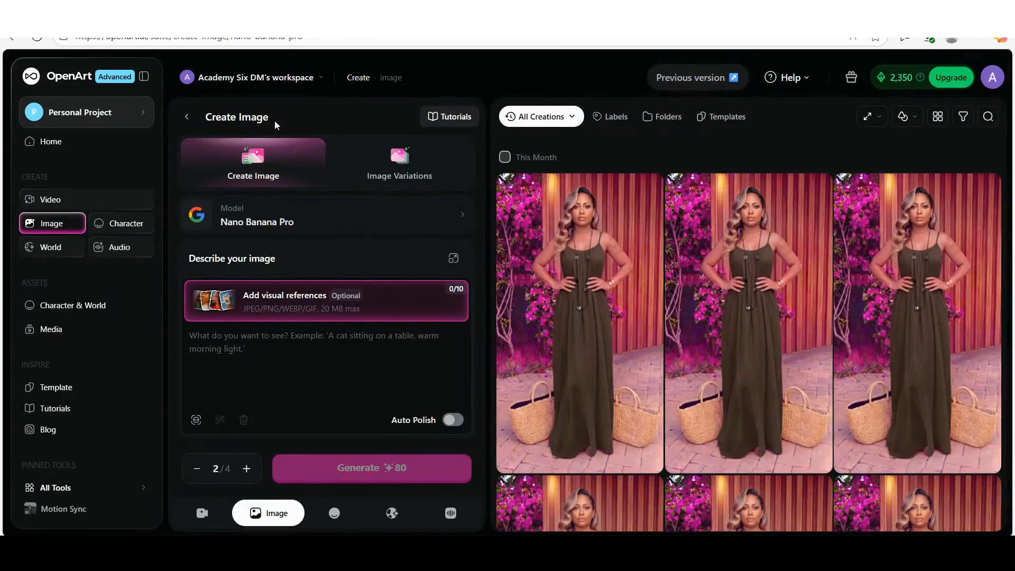
{"action": "scroll", "coordinate": [274, 119], "scroll_direction": "up", "scroll_amount": 5}
{"action": "scroll", "coordinate": [274, 121], "scroll_direction": "left", "scroll_amount": 4}
{"action": "scroll", "coordinate": [276, 127], "scroll_direction": "up", "scroll_amount": 1}
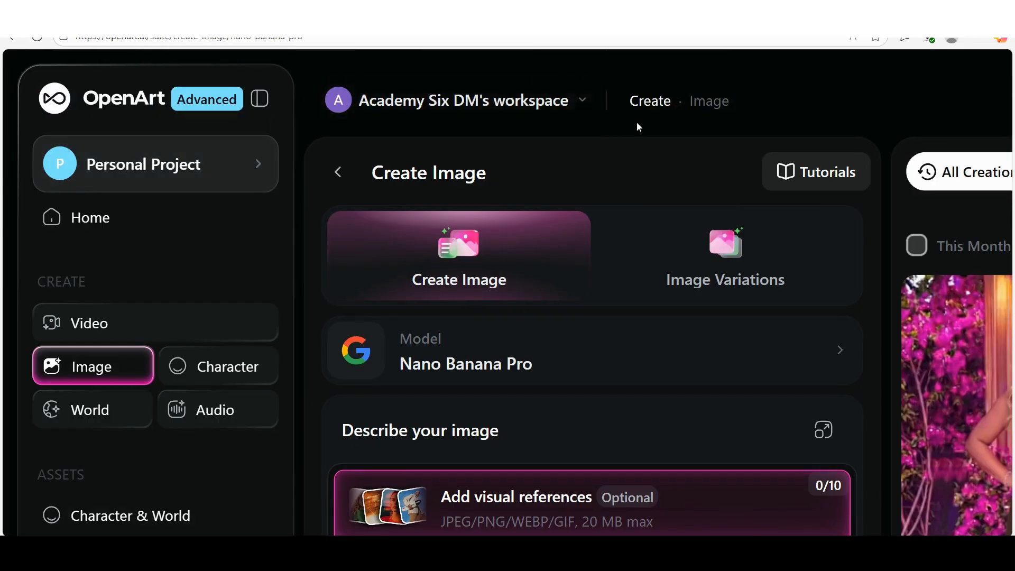
{"action": "scroll", "coordinate": [619, 115], "scroll_direction": "down", "scroll_amount": 1}
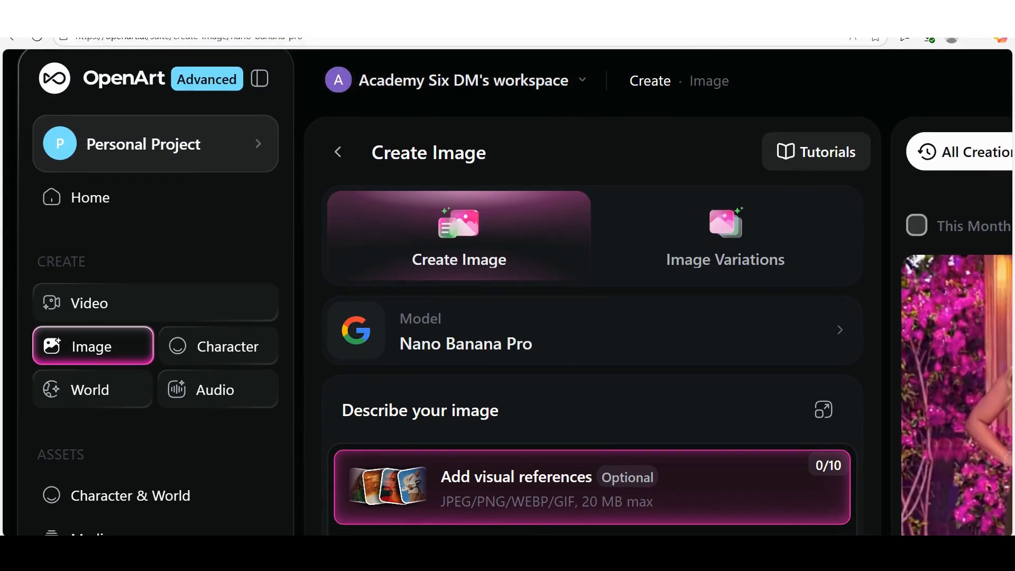
- Switch to Higgsfield and examine its image generation page and history for Nano Banana Pro
{"action": "left_click", "coordinate": [740, 15]}
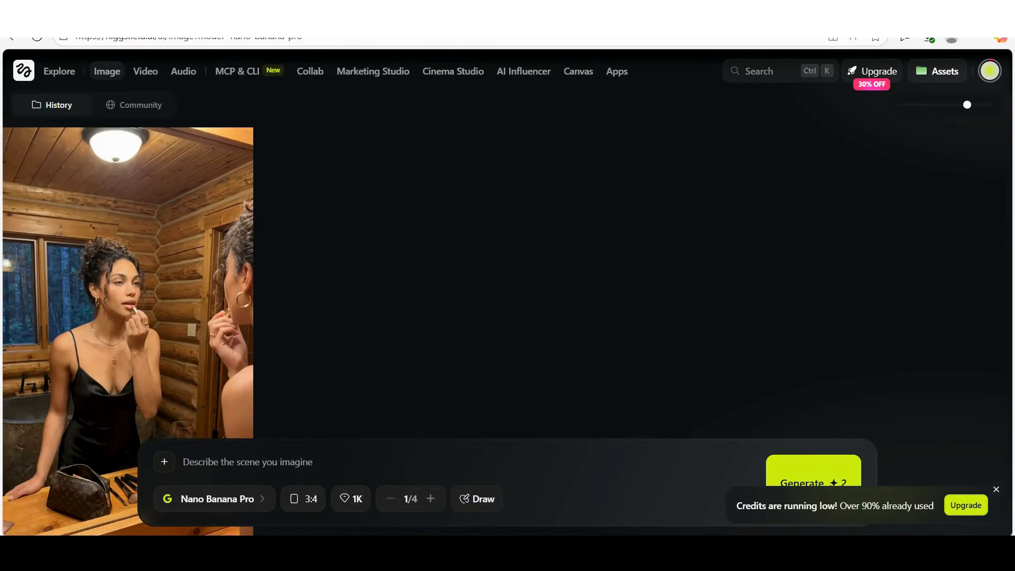
{"action": "left_click", "coordinate": [634, 15]}
{"action": "left_click", "coordinate": [529, 15]}
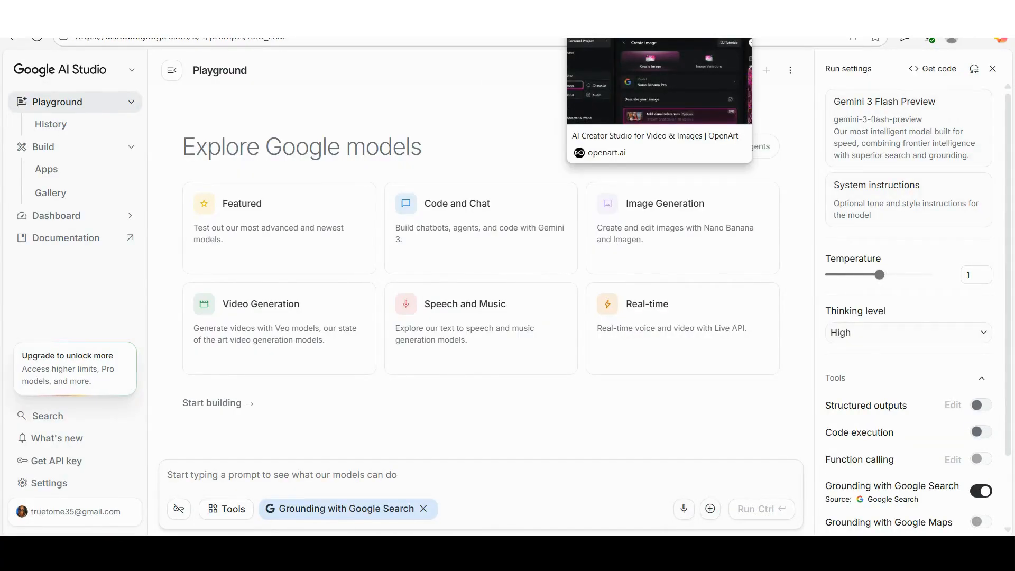
{"action": "left_click", "coordinate": [624, 14]}
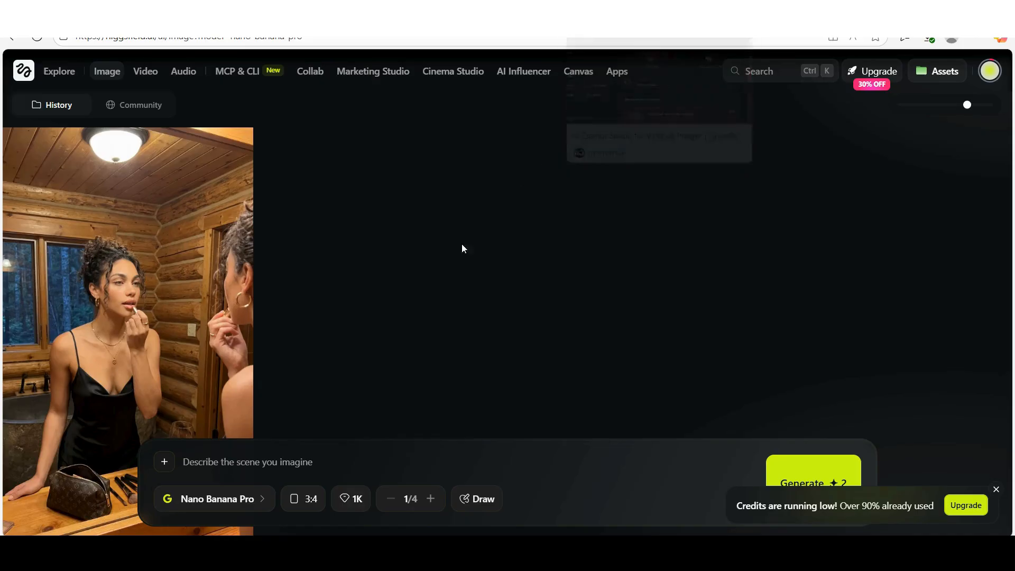
{"action": "scroll", "coordinate": [439, 253], "scroll_direction": "up", "scroll_amount": 5}
{"action": "scroll", "coordinate": [439, 254], "scroll_direction": "down", "scroll_amount": 5}
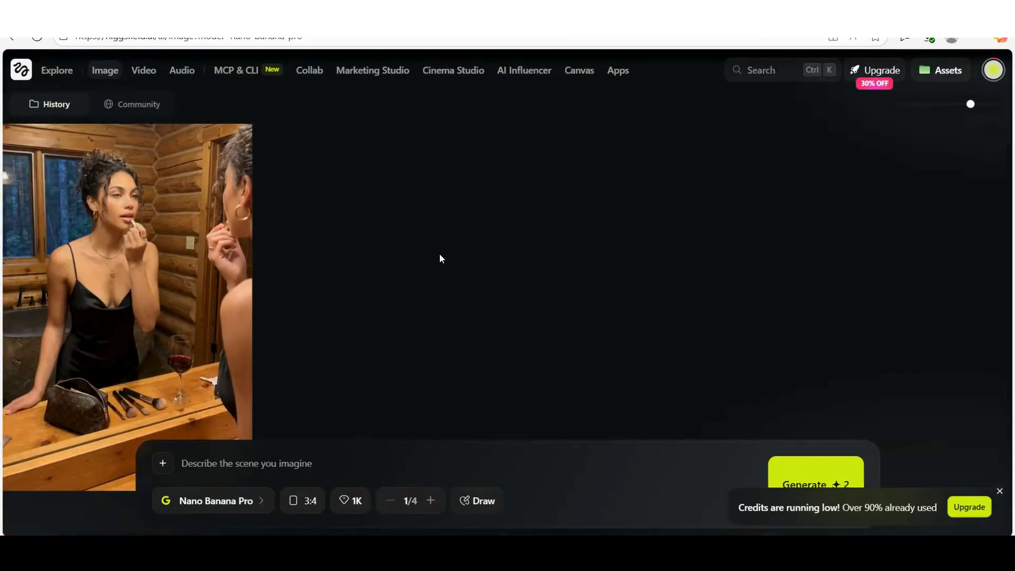
{"action": "scroll", "coordinate": [439, 254], "scroll_direction": "down", "scroll_amount": 2}
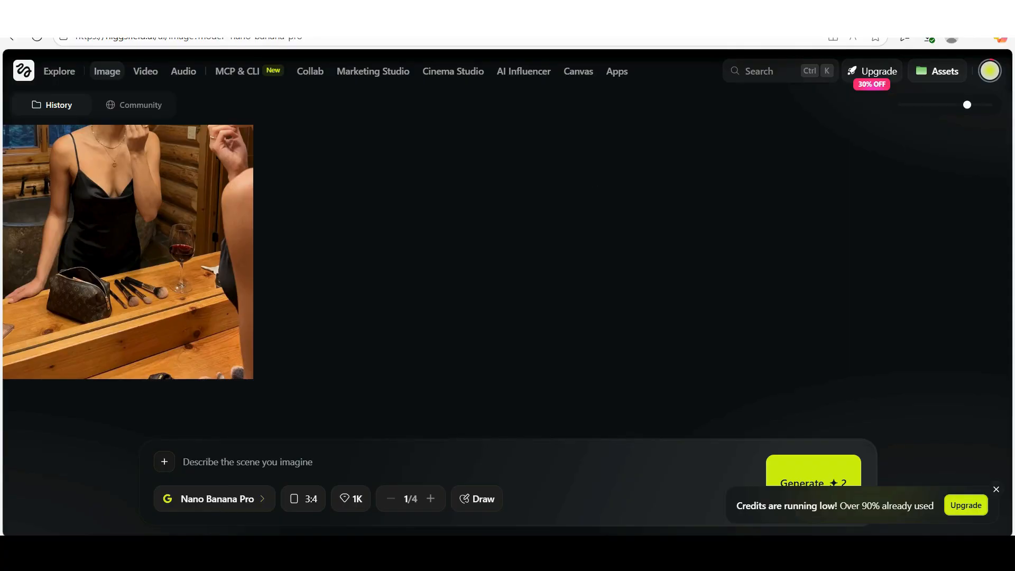
- Switch back to OpenArt and open a creation of the woman in the long olive dress to examine it
{"action": "left_click", "coordinate": [753, 15]}
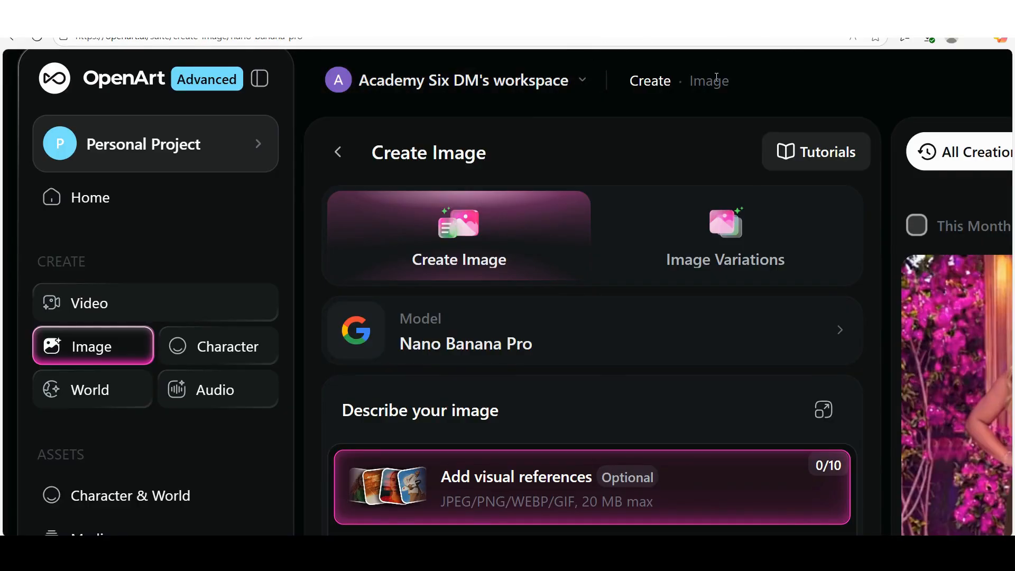
{"action": "key", "text": "ctrl+minus"}
{"action": "key", "text": "ctrl+minus"}
{"action": "key", "text": "ctrl+minus"}
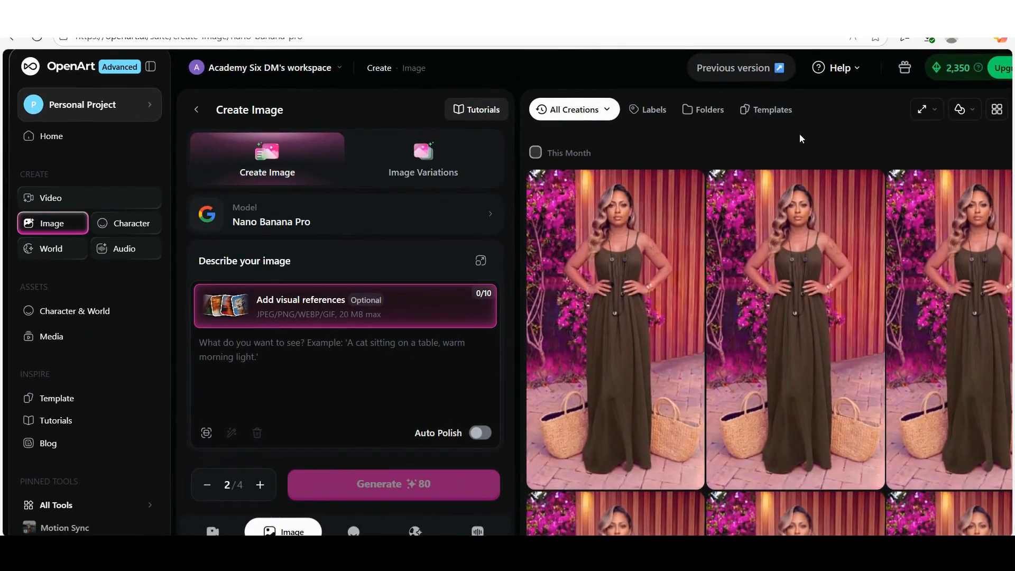
{"action": "key", "text": "ctrl+plus"}
{"action": "key", "text": "ctrl+plus"}
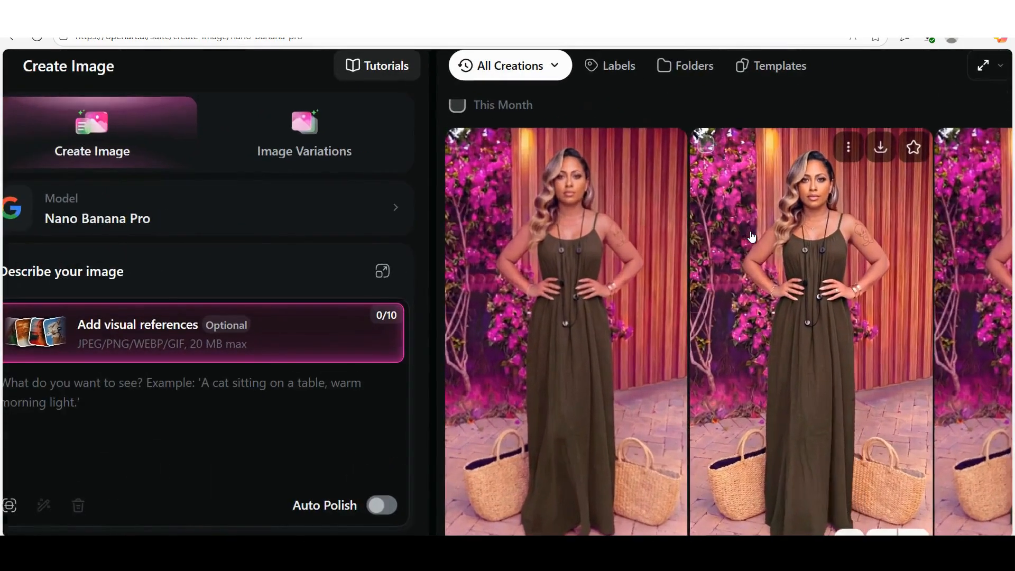
{"action": "key", "text": "ctrl+minus"}
{"action": "left_click", "coordinate": [749, 233]}
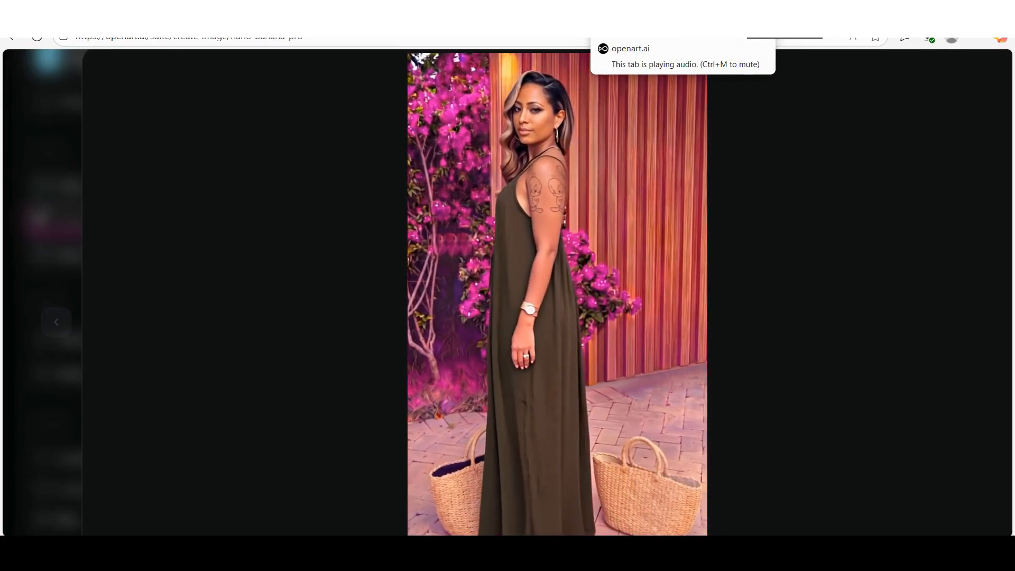
- Switch to Google AI Studio and select the Nano Banana 2 image generation model
{"action": "left_click", "coordinate": [740, 16]}
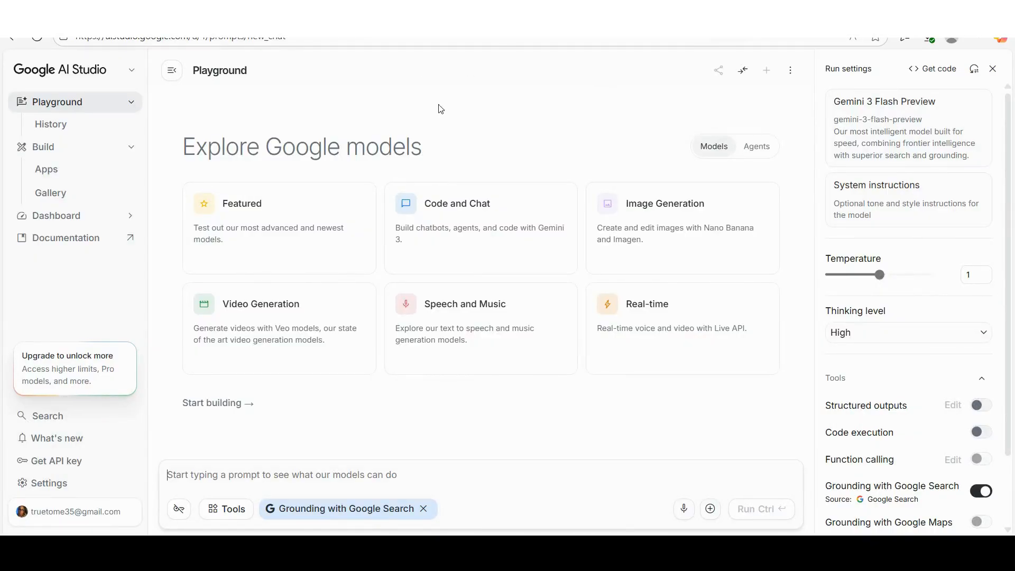
{"action": "left_click", "coordinate": [662, 228]}
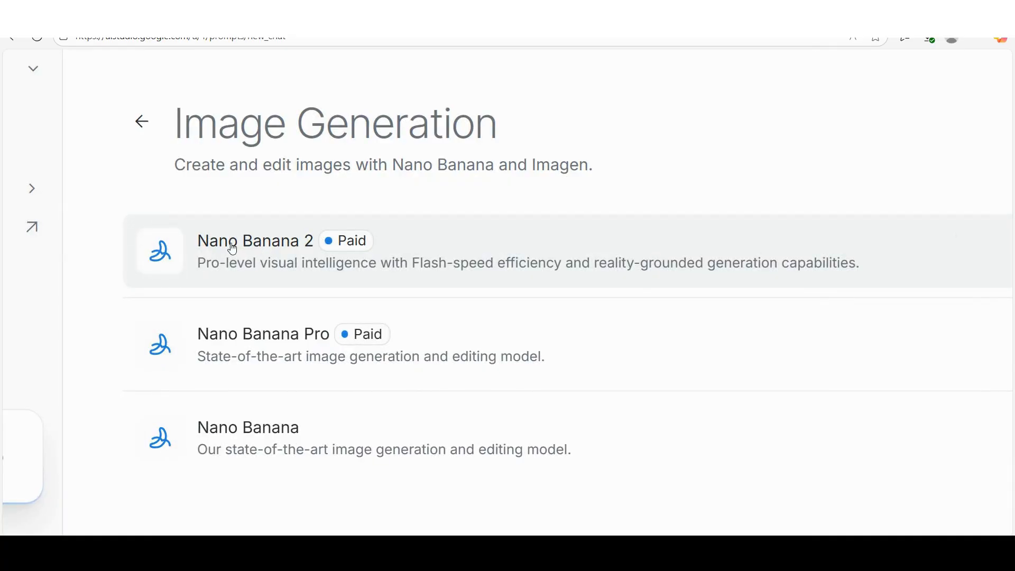
{"action": "left_click", "coordinate": [233, 251]}
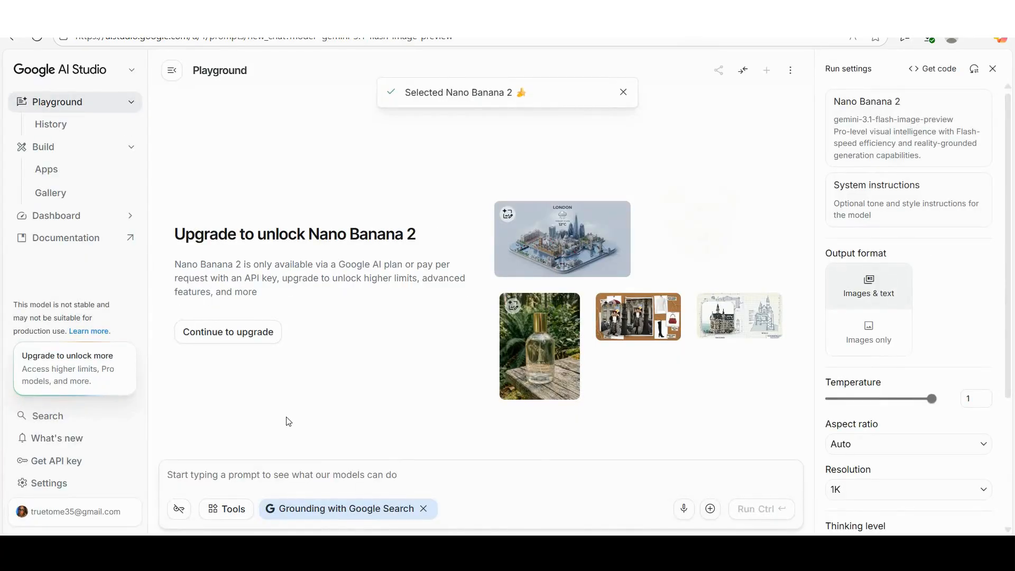
- Attach 6.png and enter a prompt to recreate her facing the camera directly, with unchanged facial features, the same makeup and a clearer, better resolution
{"action": "left_click", "coordinate": [710, 509]}
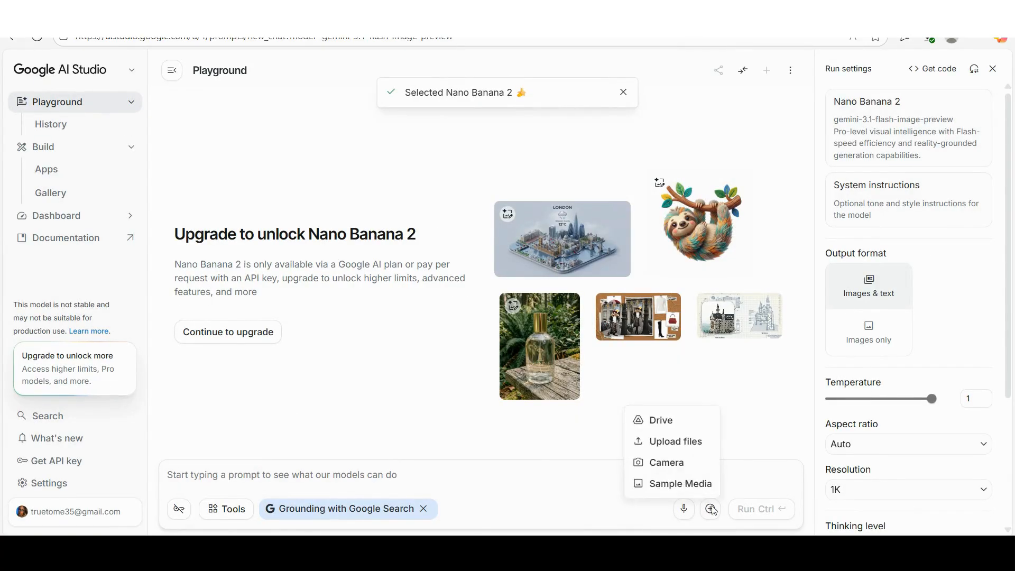
{"action": "left_click", "coordinate": [685, 449]}
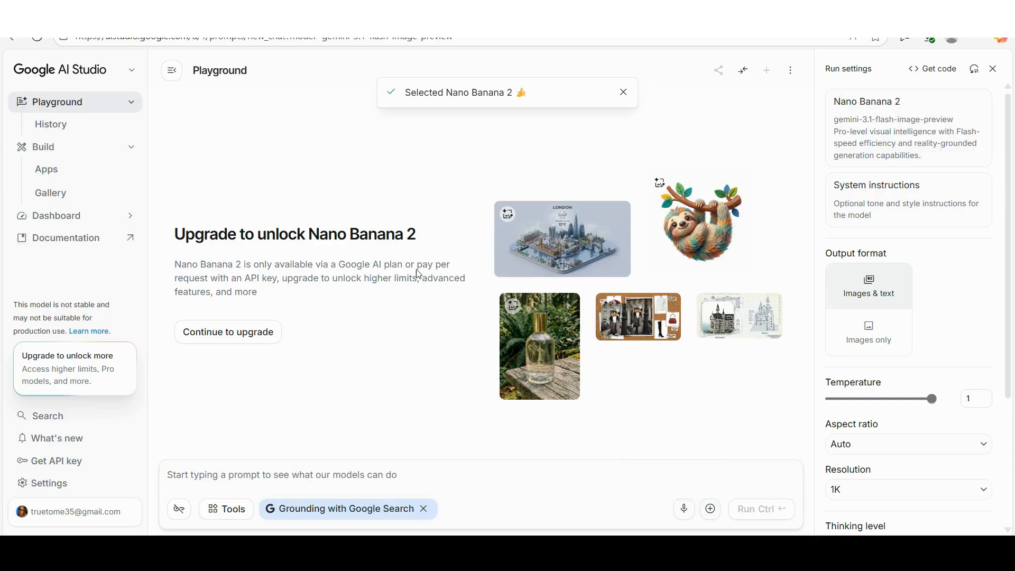
{"action": "left_click", "coordinate": [354, 183]}
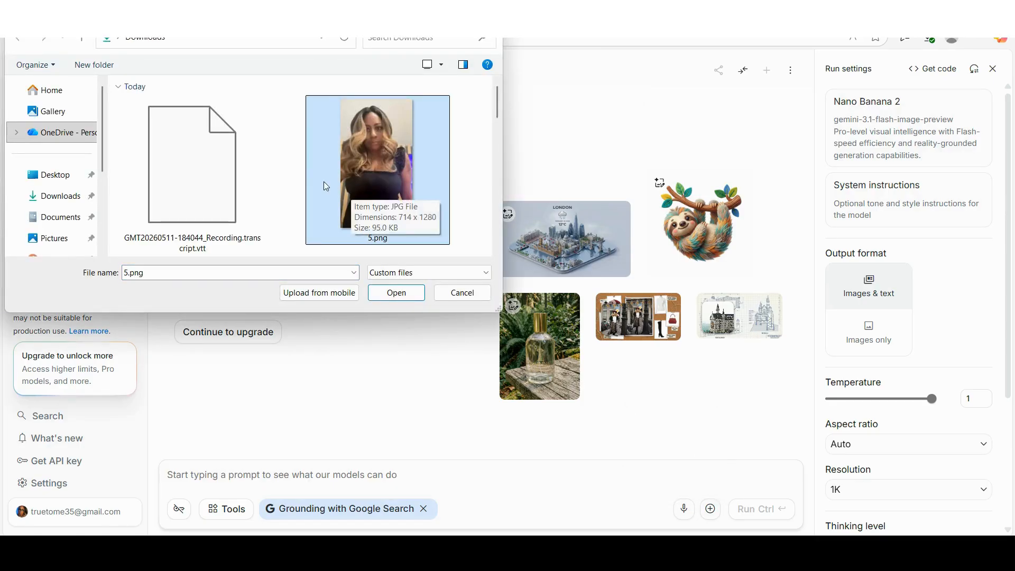
{"action": "scroll", "coordinate": [323, 182], "scroll_direction": "down", "scroll_amount": 3}
{"action": "left_click", "coordinate": [237, 176]}
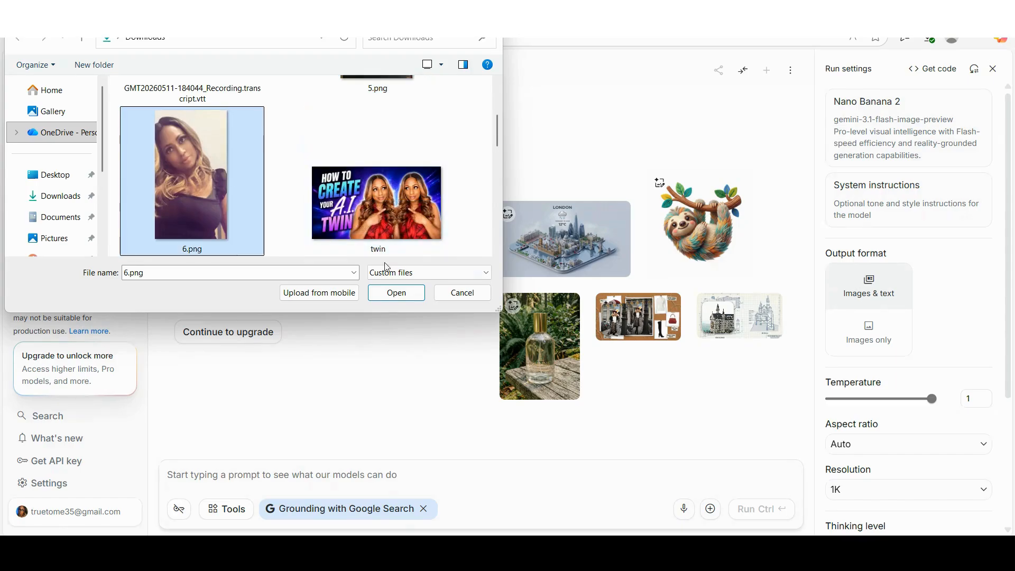
{"action": "left_click", "coordinate": [407, 296]}
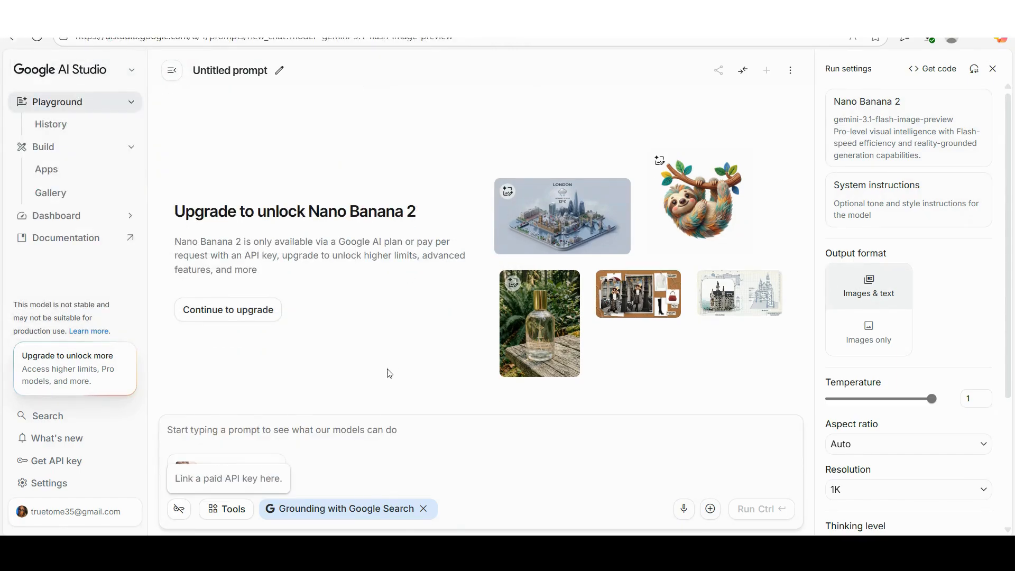
{"action": "key", "text": "ctrl+v"}
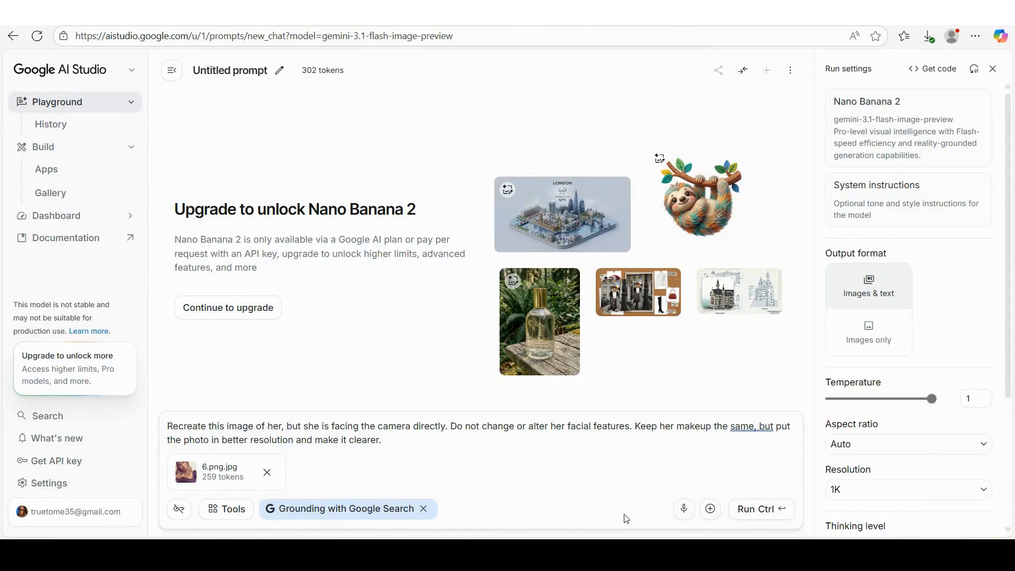
- Attach 5.png from the Downloads folder to the prompt as a second reference photo
{"action": "left_click", "coordinate": [709, 508]}
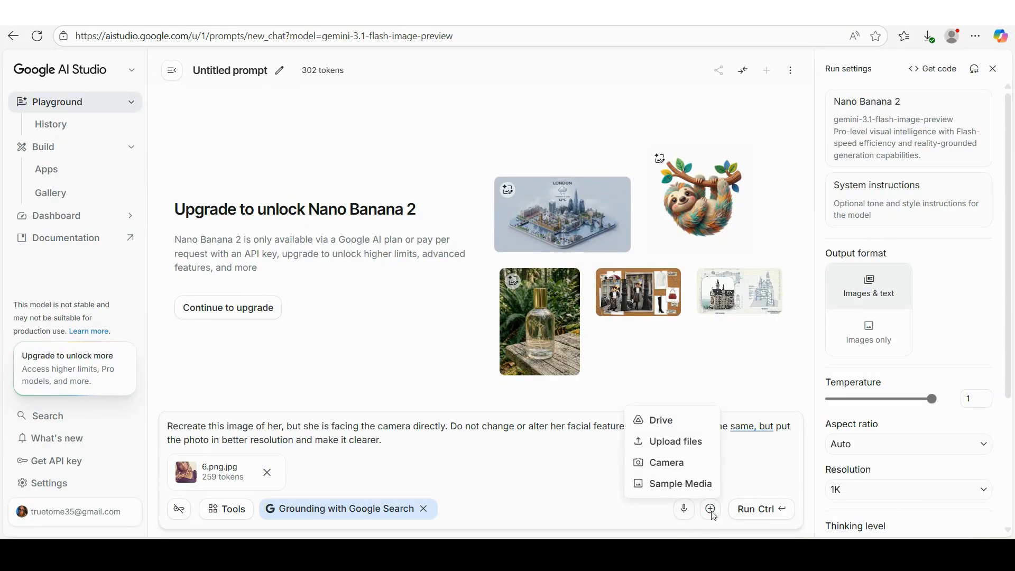
{"action": "left_click", "coordinate": [673, 441]}
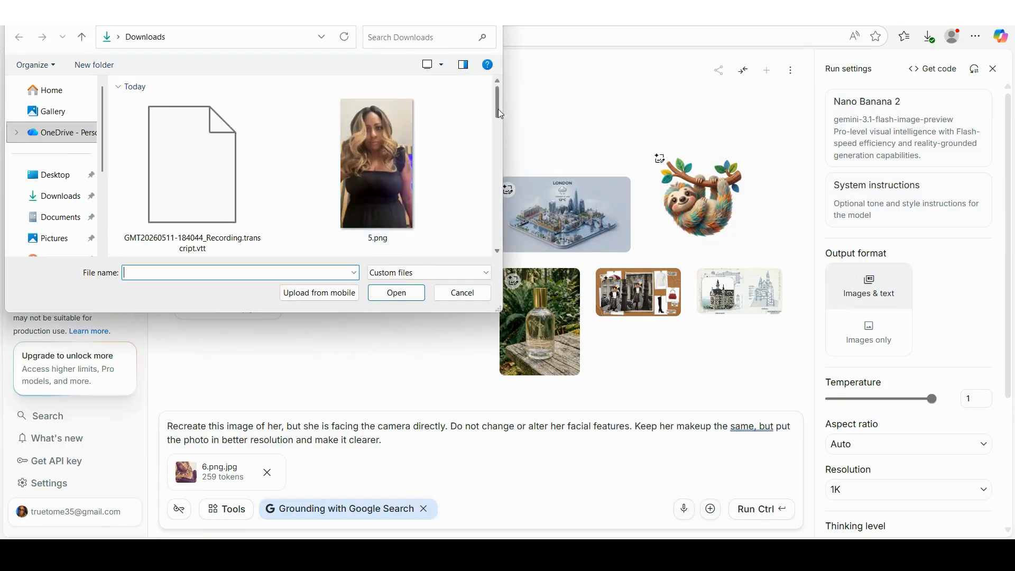
{"action": "left_click", "coordinate": [405, 125]}
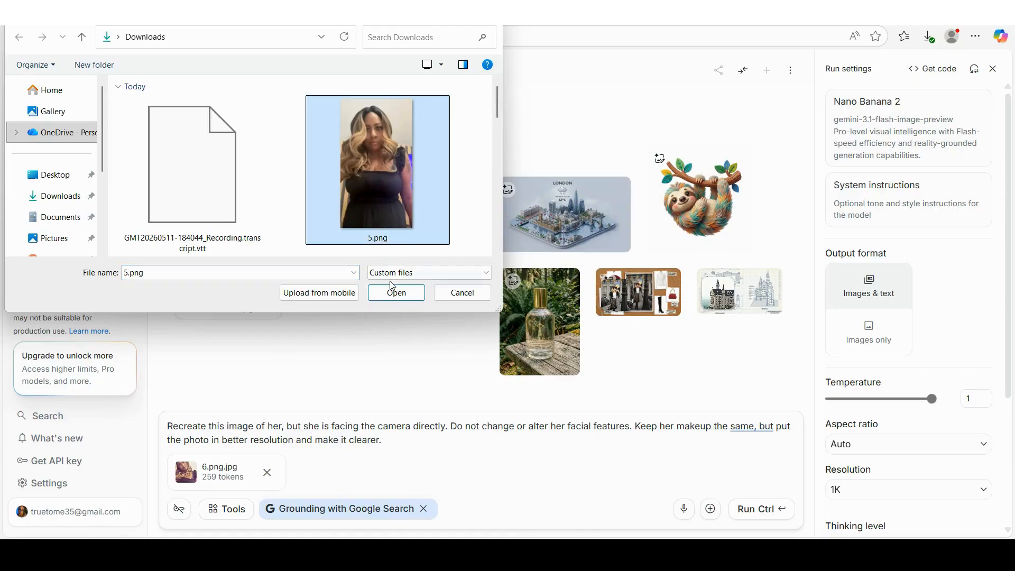
{"action": "left_click", "coordinate": [395, 294]}
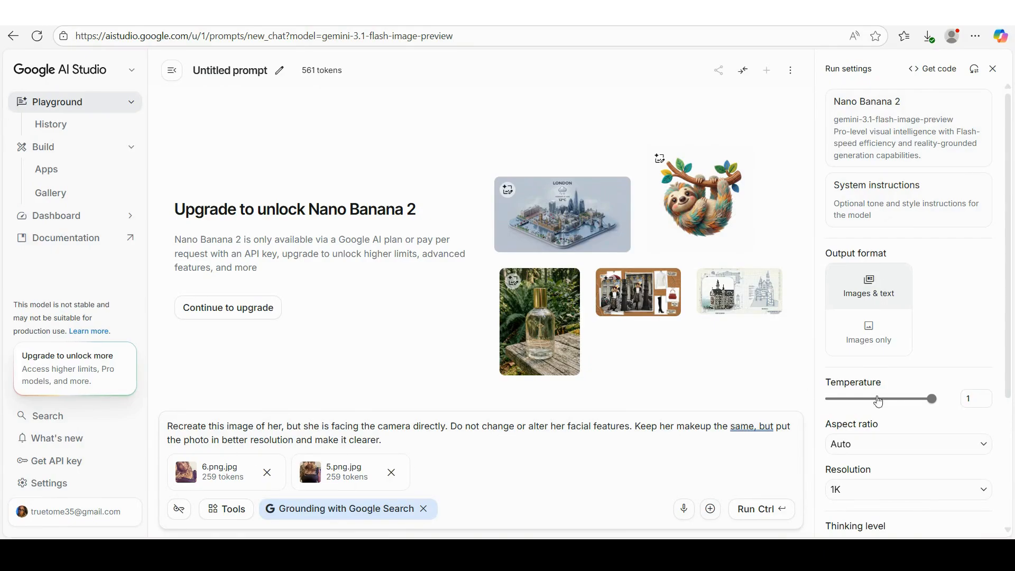
- Set the output resolution to 4K and the aspect ratio to 9:16
{"action": "left_click", "coordinate": [863, 489]}
{"action": "left_click", "coordinate": [845, 470]}
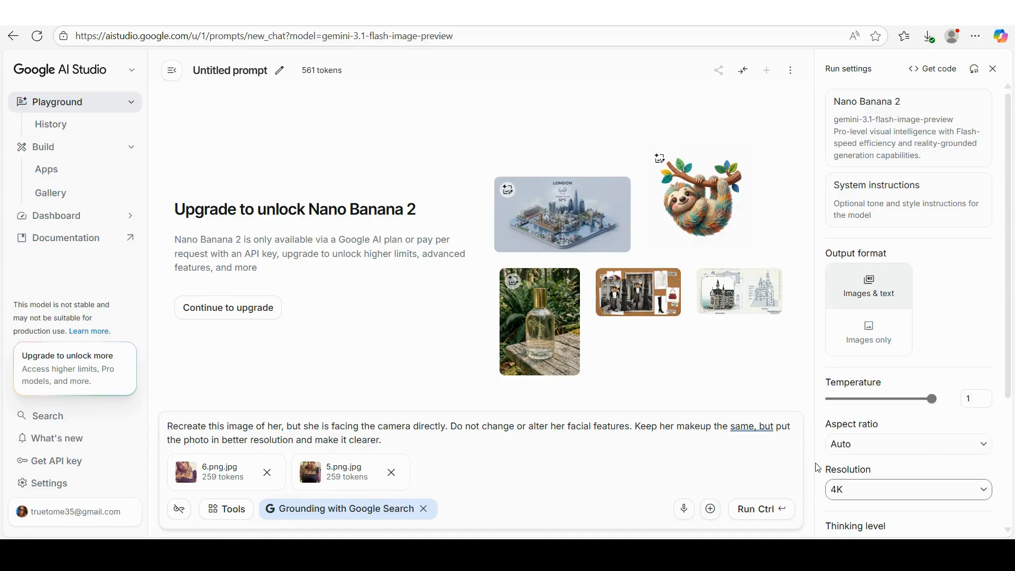
{"action": "left_click", "coordinate": [889, 442]}
{"action": "left_click", "coordinate": [833, 318]}
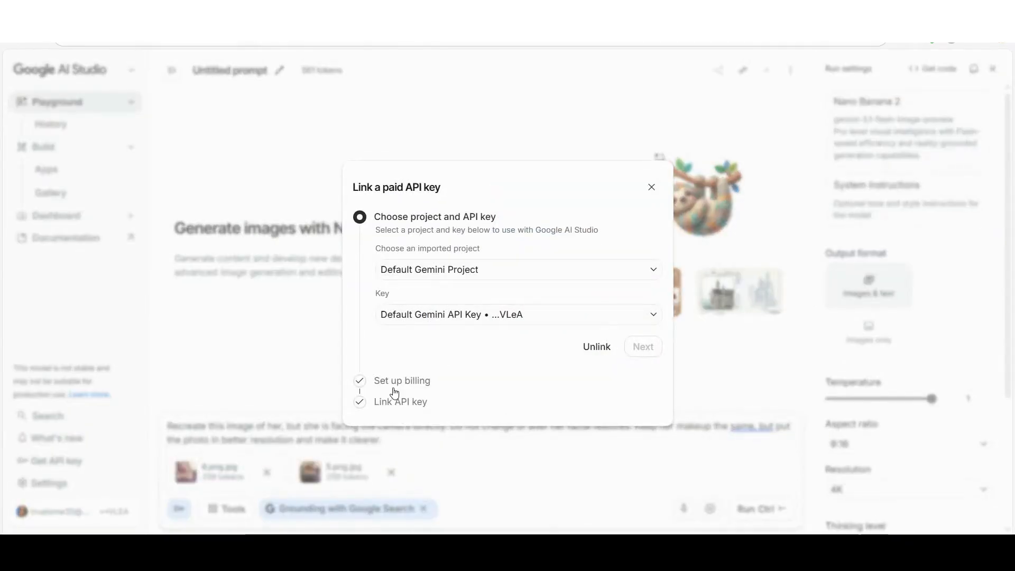
- Close the paid API key dialog and run the prompt to generate the front-facing portrait
{"action": "left_click", "coordinate": [650, 188]}
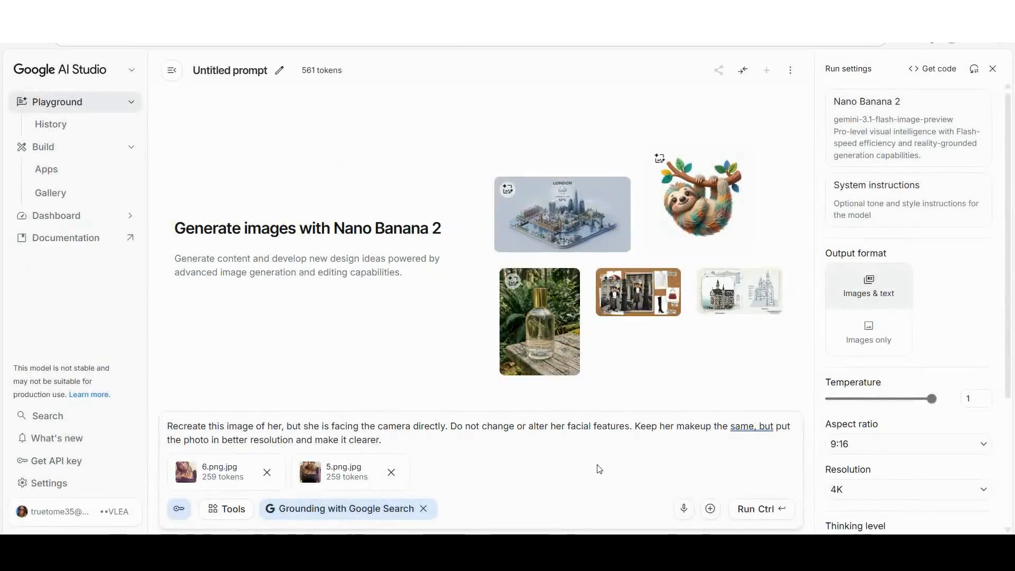
{"action": "left_click", "coordinate": [761, 508]}
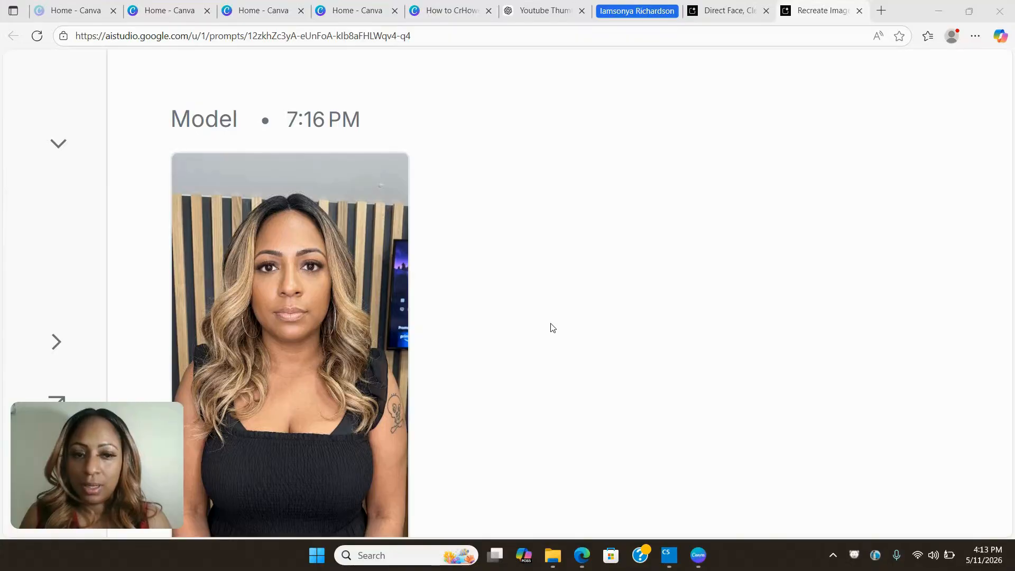
{"action": "scroll", "coordinate": [539, 307], "scroll_direction": "down", "scroll_amount": 2}
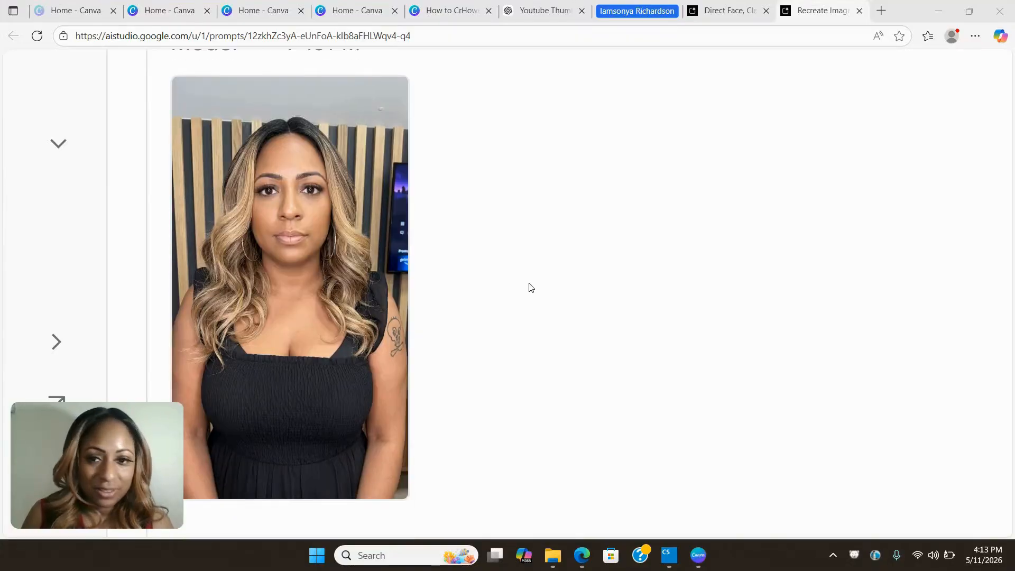
{"action": "scroll", "coordinate": [531, 287], "scroll_direction": "down", "scroll_amount": 1}
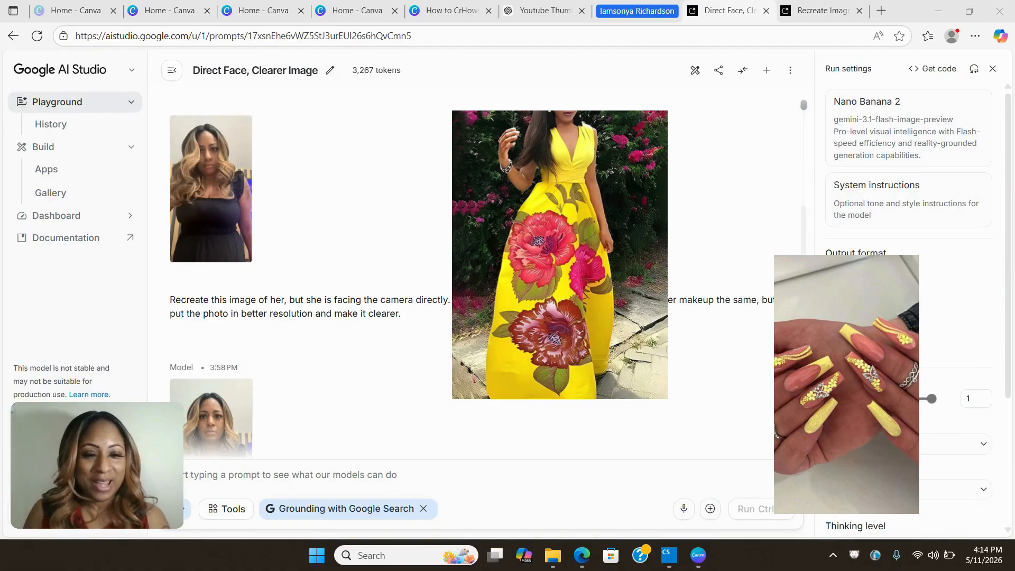
- Attach the portrait "Generated Image May 08, 2026 - 7_16PM" from Downloads to the Direct Face, Clearer Image chat
{"action": "left_click", "coordinate": [710, 510]}
{"action": "left_click", "coordinate": [673, 440]}
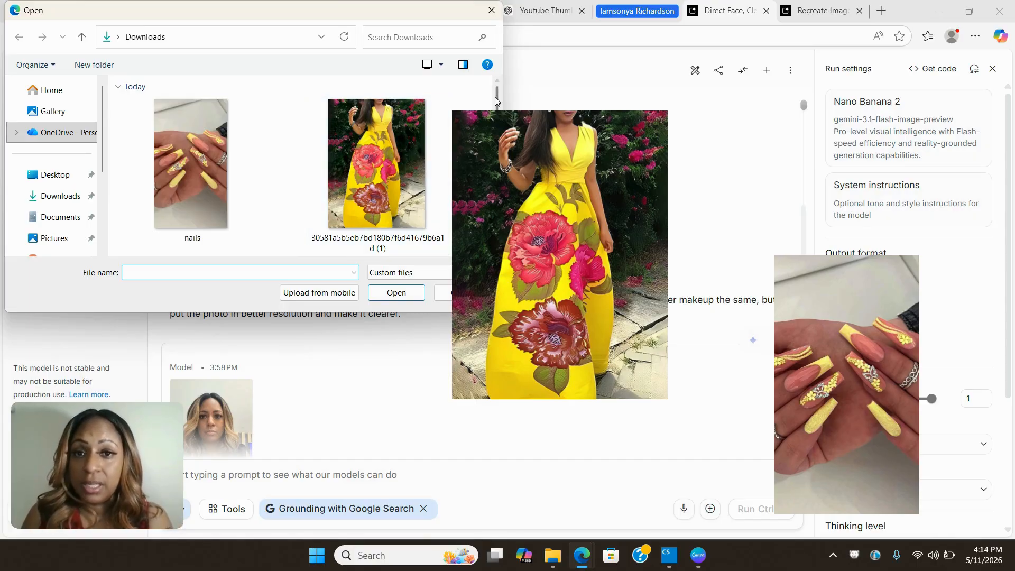
{"action": "scroll", "coordinate": [500, 120], "scroll_direction": "down", "scroll_amount": 2}
{"action": "scroll", "coordinate": [500, 121], "scroll_direction": "down", "scroll_amount": 1}
{"action": "left_click", "coordinate": [192, 211]}
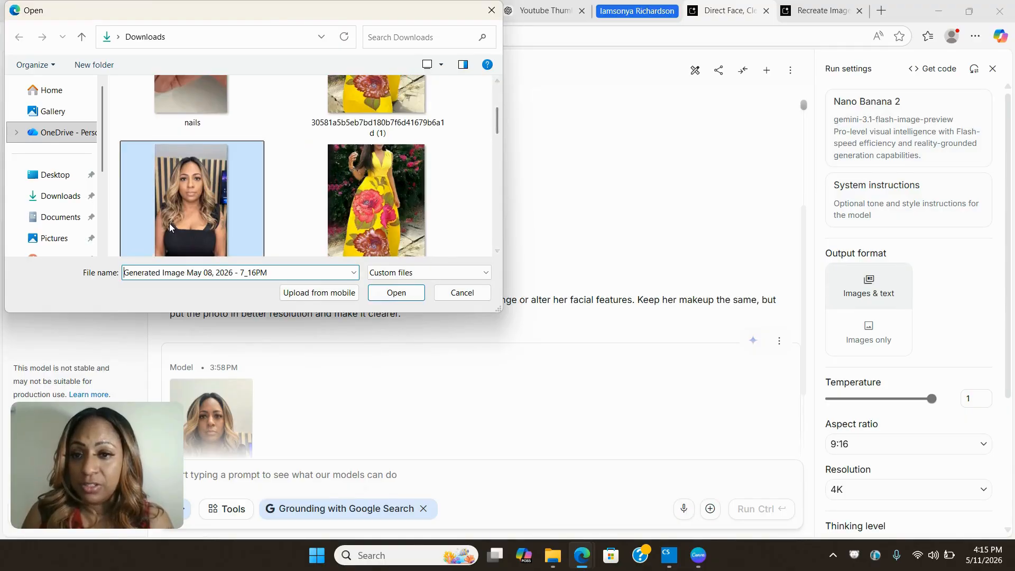
{"action": "left_click", "coordinate": [395, 292]}
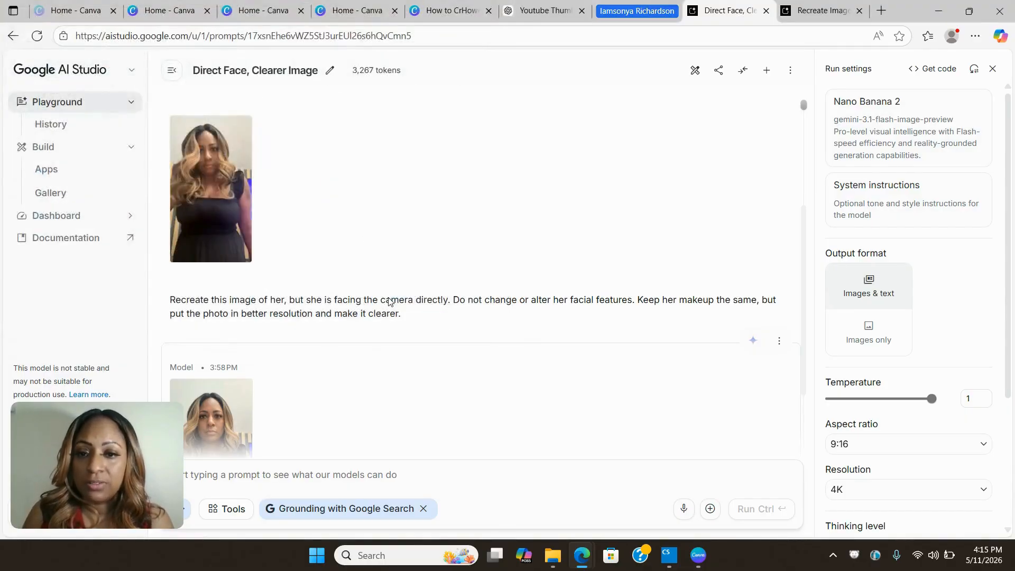
- Attach the yellow floral dress image "30581a5b5eb7bd180b7f6d41679b6a1d (1)" from Downloads to the prompt as the second photo
{"action": "left_click", "coordinate": [710, 508]}
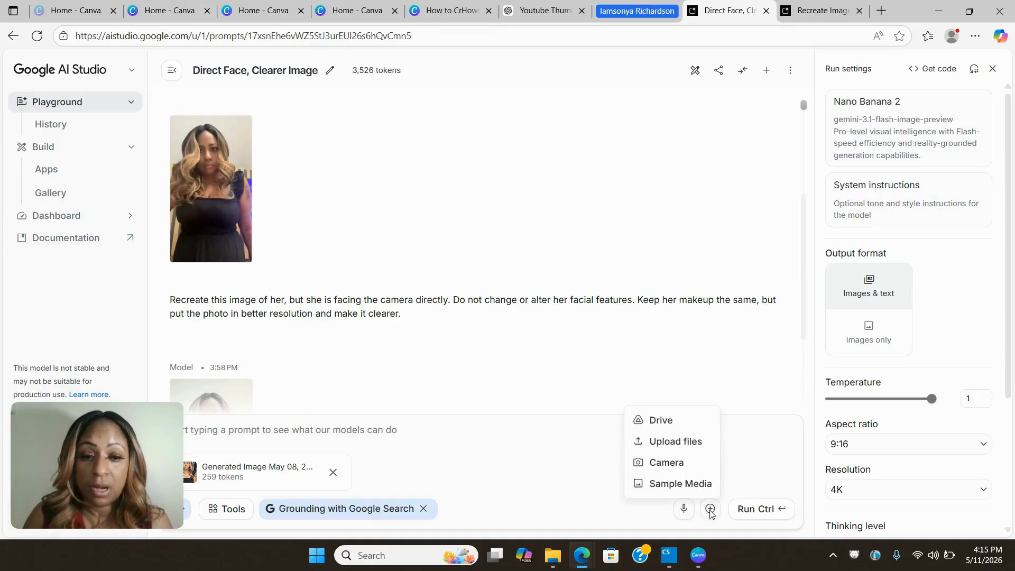
{"action": "left_click", "coordinate": [672, 443]}
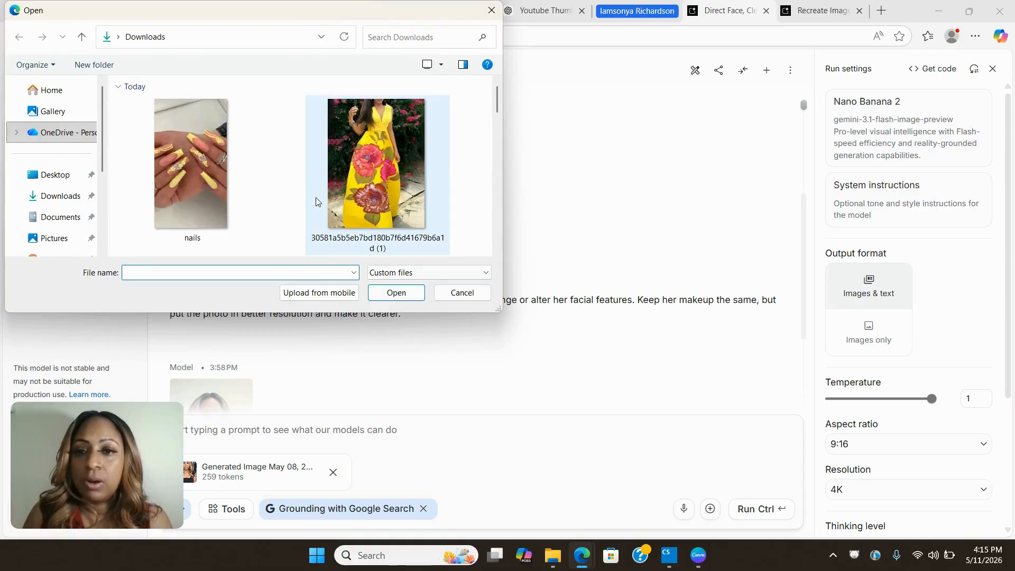
{"action": "left_click", "coordinate": [333, 197]}
{"action": "left_click", "coordinate": [403, 296]}
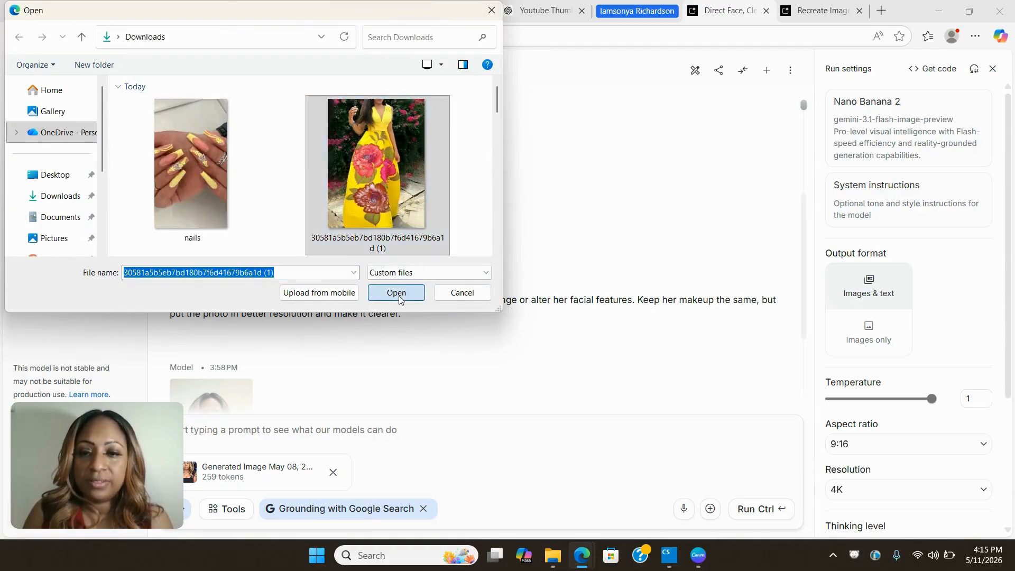
- Attach the nails image from Downloads to the prompt as the third photo
{"action": "left_click", "coordinate": [710, 510]}
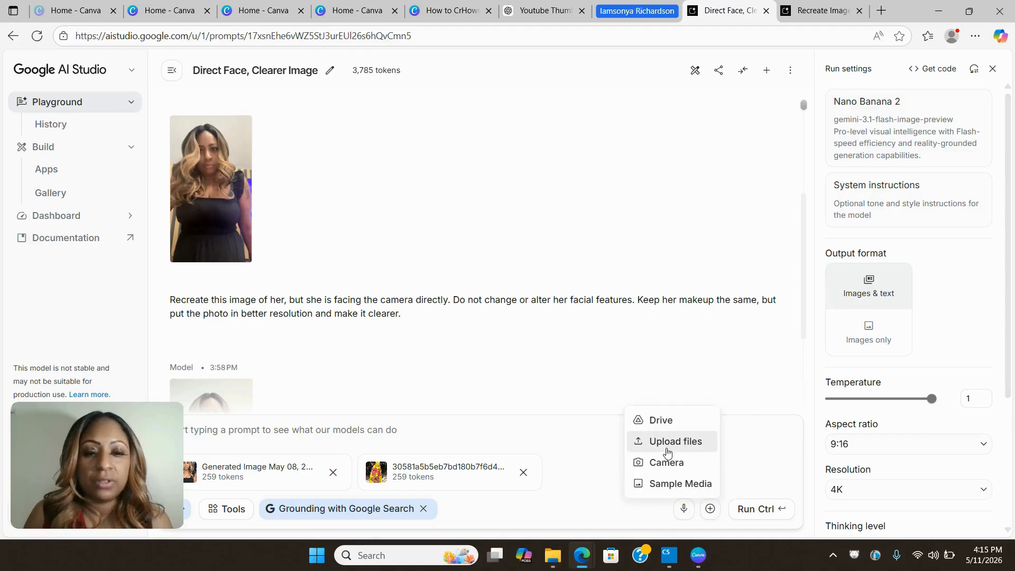
{"action": "left_click", "coordinate": [663, 443]}
{"action": "left_click", "coordinate": [192, 169]}
{"action": "left_click", "coordinate": [404, 292]}
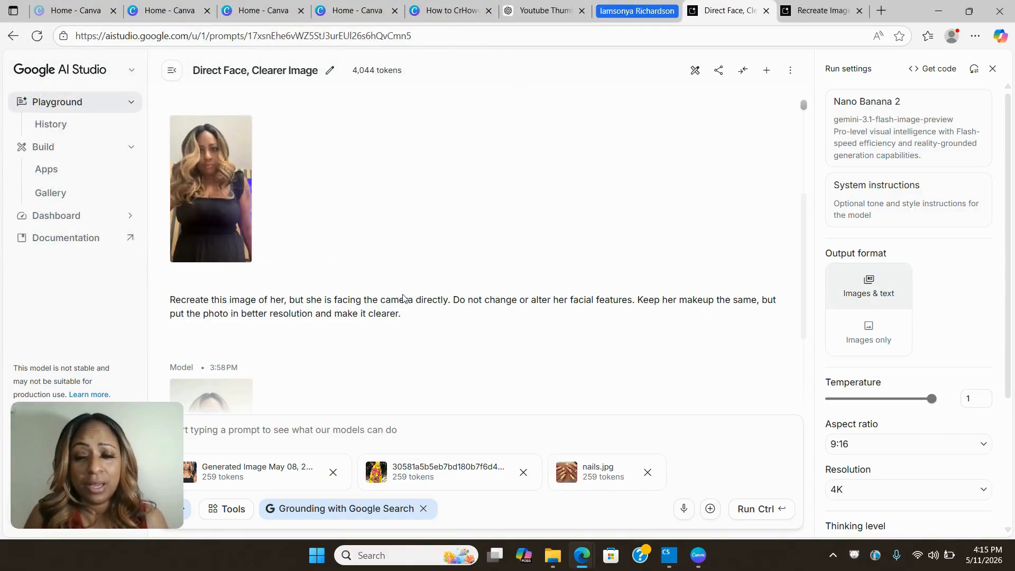
- Run a prompt for the woman in photo one wearing photo two's dress with photo three's nails, face unaltered, clear and in high resolution
{"action": "right_click", "coordinate": [342, 430]}
{"action": "left_click", "coordinate": [355, 305]}
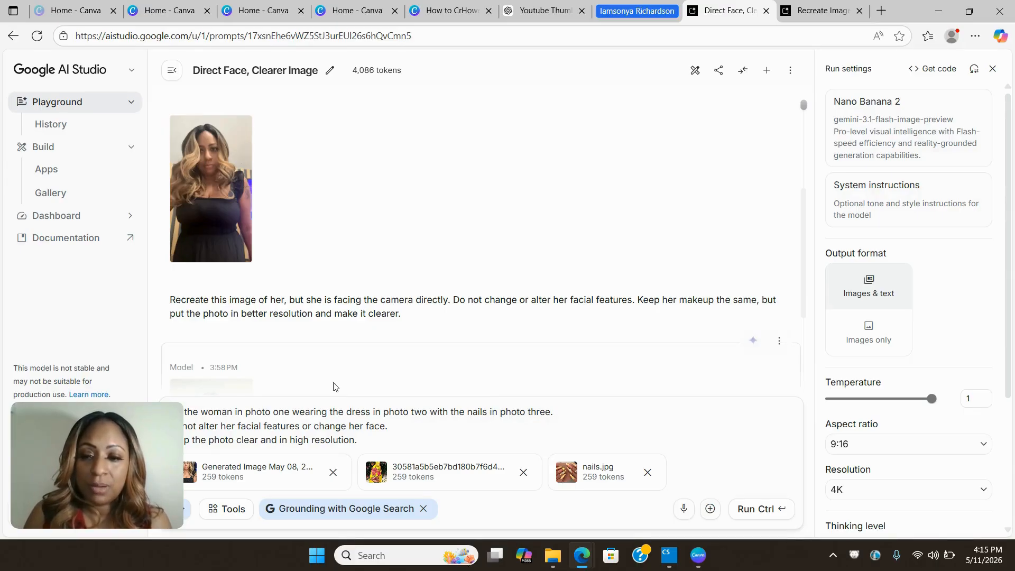
{"action": "scroll", "coordinate": [335, 385], "scroll_direction": "down", "scroll_amount": 2}
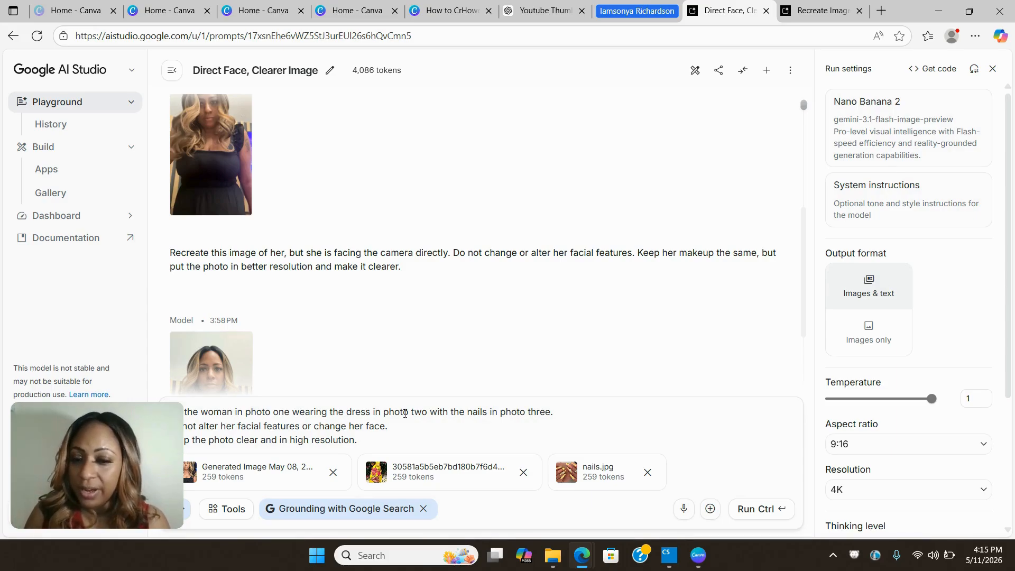
{"action": "left_click", "coordinate": [737, 513]}
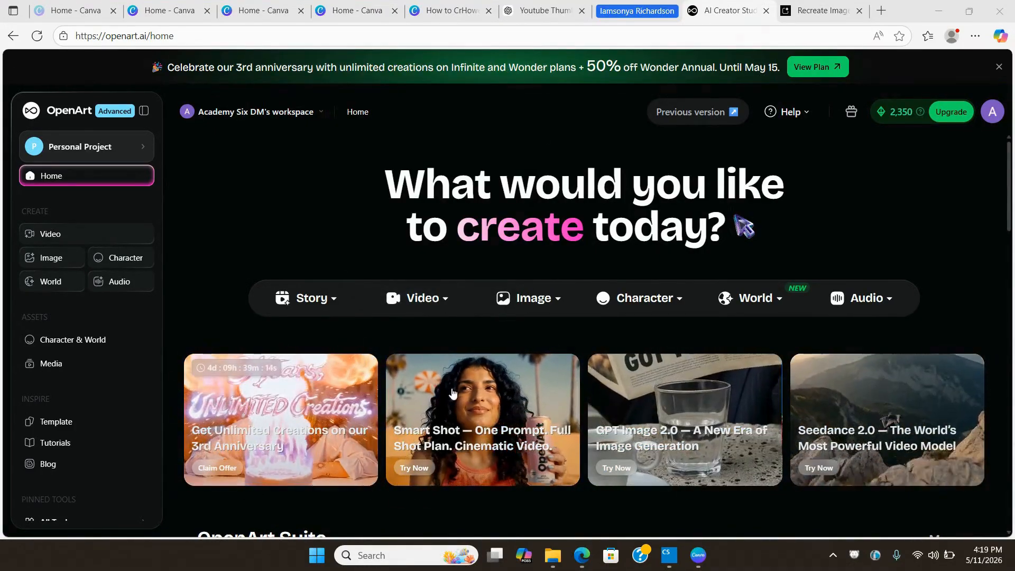
- Switch to OpenArt and open its Frame to Video tool
{"action": "left_click", "coordinate": [306, 297]}
{"action": "mouse_move", "coordinate": [393, 302]}
{"action": "mouse_move", "coordinate": [785, 296]}
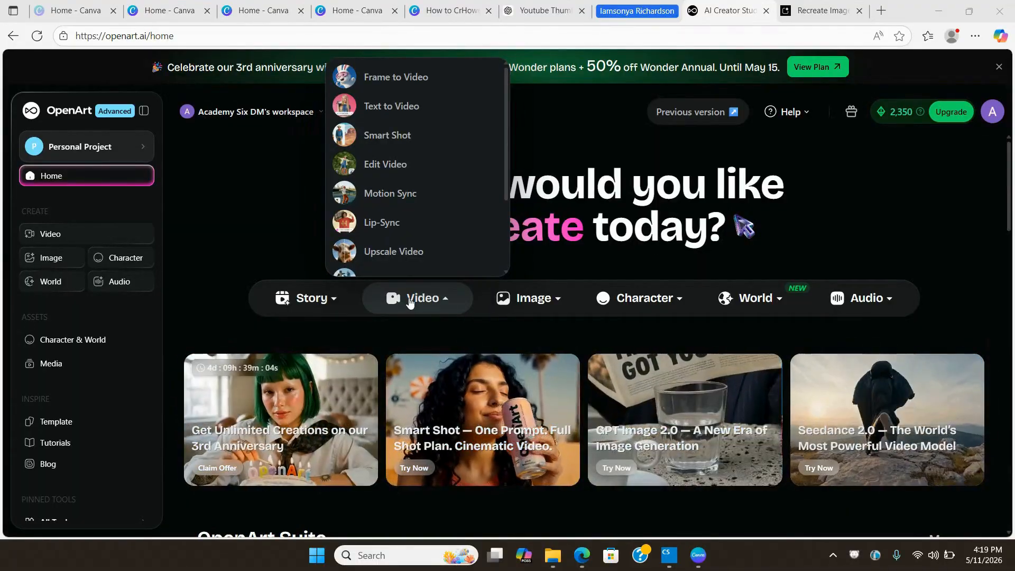
{"action": "left_click", "coordinate": [406, 81]}
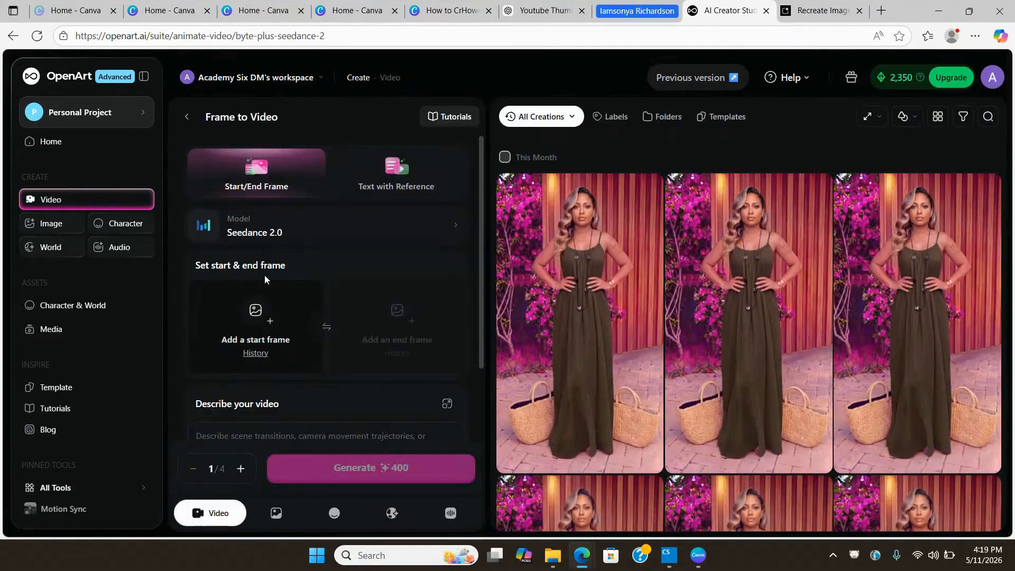
- Upload "Generated Image May 09, 2026 - 1_28PM" from Downloads as the video's start frame
{"action": "left_click", "coordinate": [234, 341]}
{"action": "left_click_drag", "start_coordinate": [186, 146], "coordinate": [275, 235]}
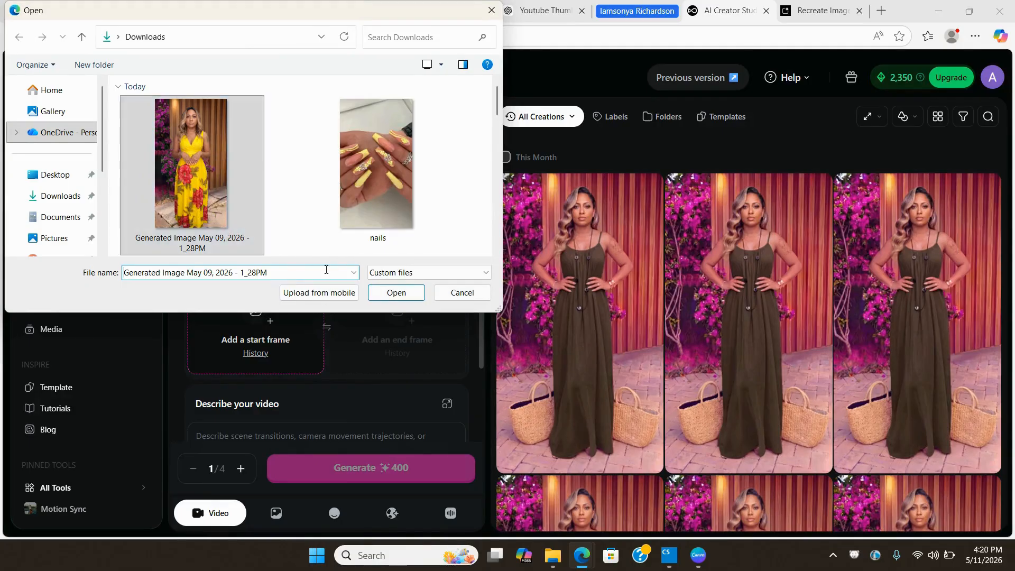
{"action": "left_click", "coordinate": [383, 295]}
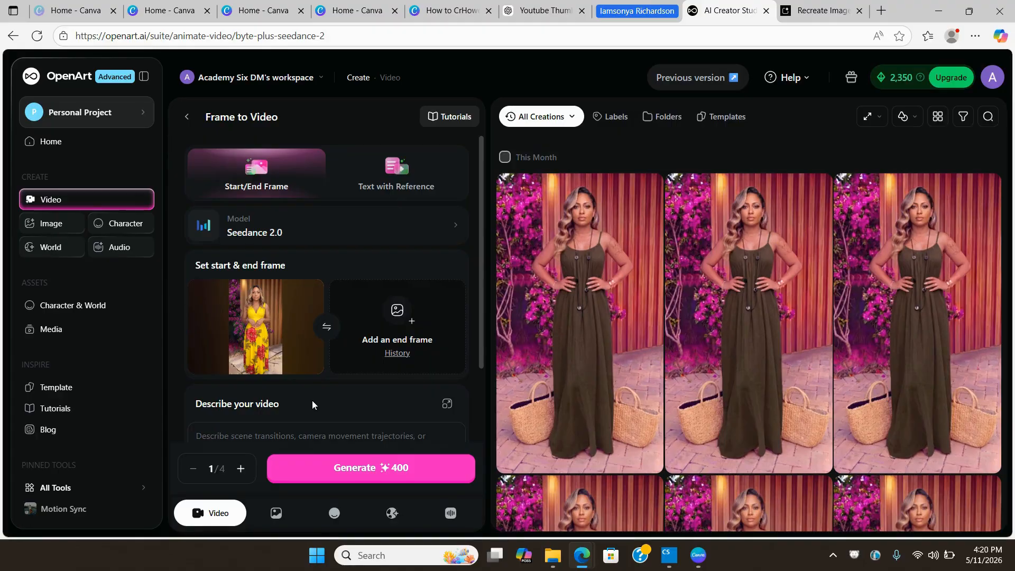
- Describe the video as "She is moving from side to side looking at her new outfit."
{"action": "scroll", "coordinate": [312, 400], "scroll_direction": "down", "scroll_amount": 3}
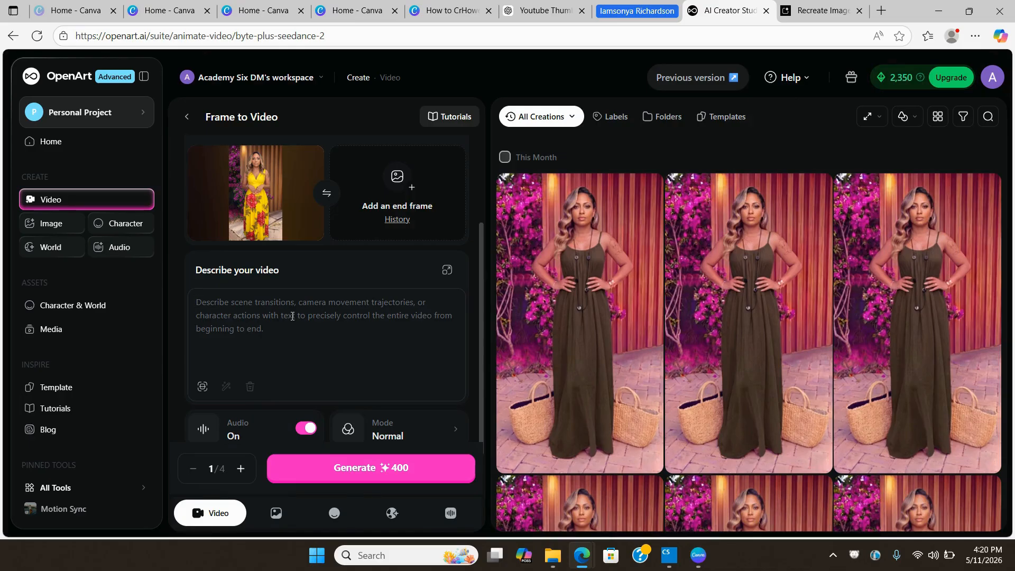
{"action": "left_click", "coordinate": [288, 308]}
{"action": "type", "text": "She is moving"}
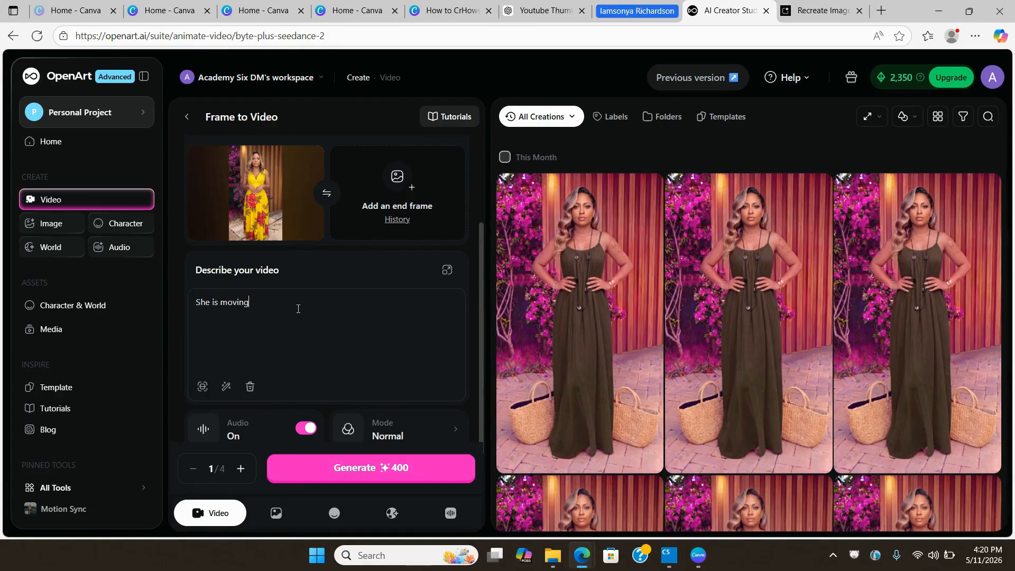
{"action": "type", "text": " from side to s"}
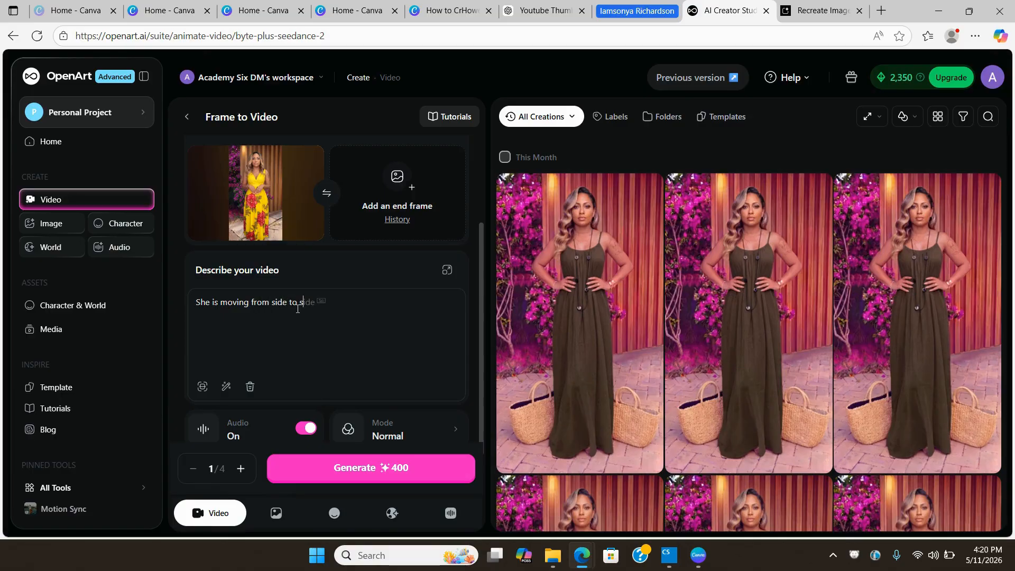
{"action": "type", "text": "ide.looking at her "}
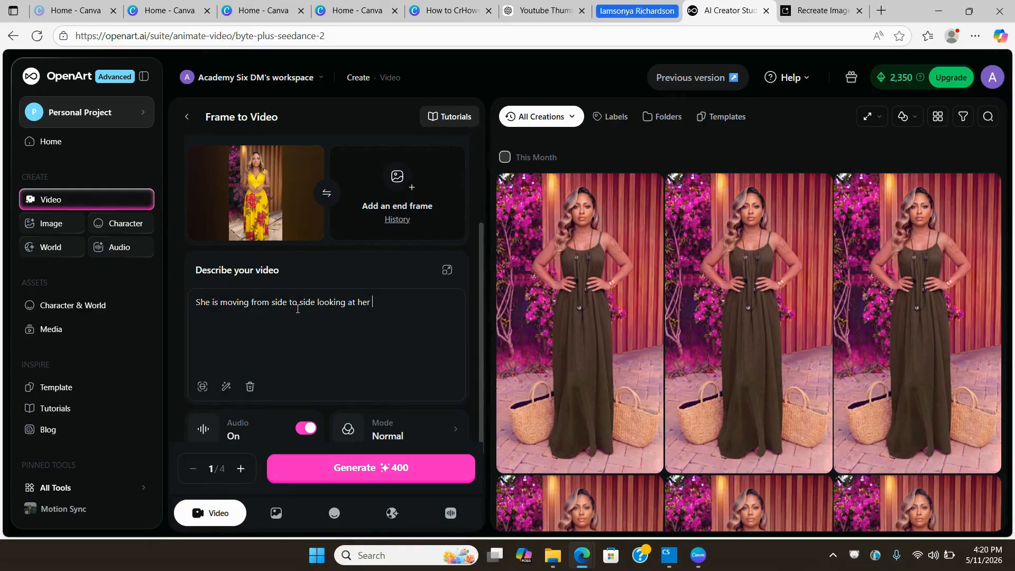
{"action": "type", "text": "new outfit."}
- Change the video model to Kling 3.0 and generate one video
{"action": "scroll", "coordinate": [267, 431], "scroll_direction": "down", "scroll_amount": 1}
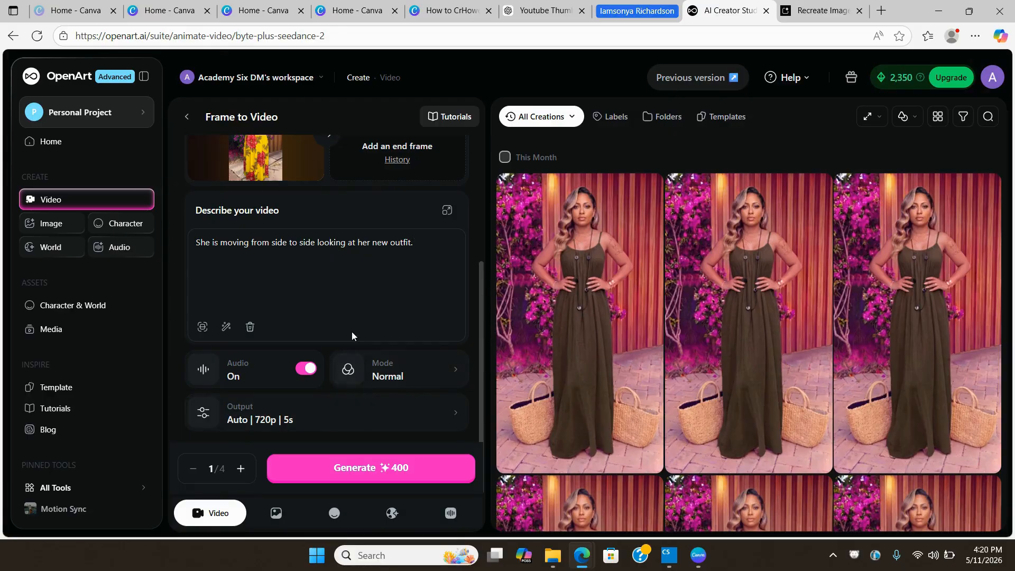
{"action": "scroll", "coordinate": [351, 336], "scroll_direction": "up", "scroll_amount": 2}
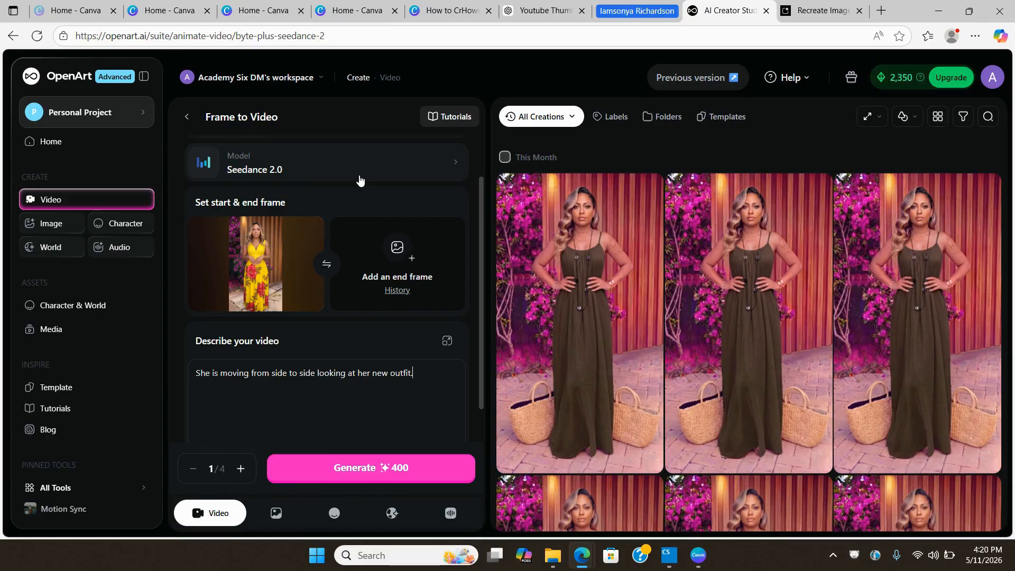
{"action": "left_click", "coordinate": [359, 179]}
{"action": "scroll", "coordinate": [655, 379], "scroll_direction": "down", "scroll_amount": 2}
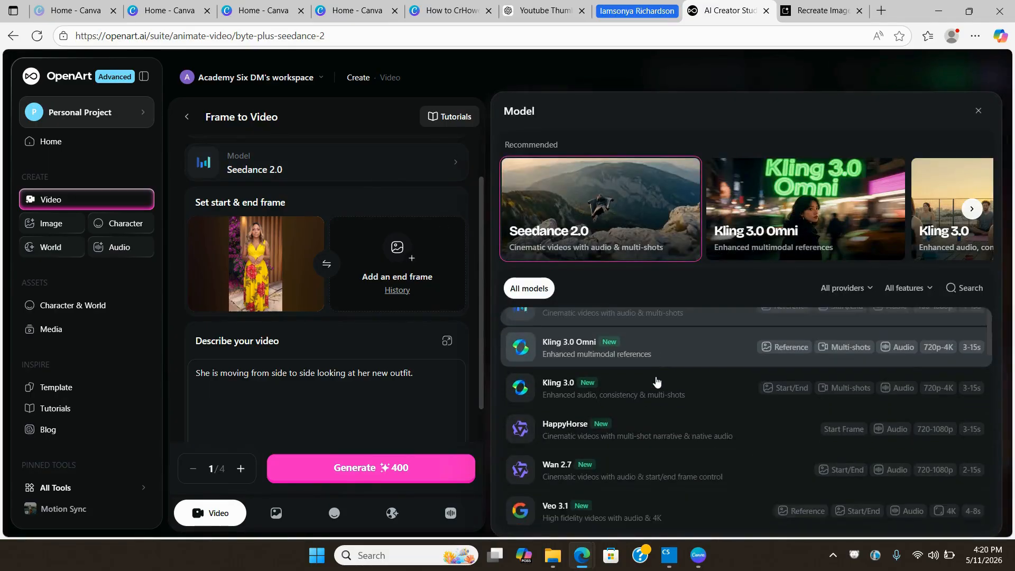
{"action": "scroll", "coordinate": [656, 380], "scroll_direction": "up", "scroll_amount": 2}
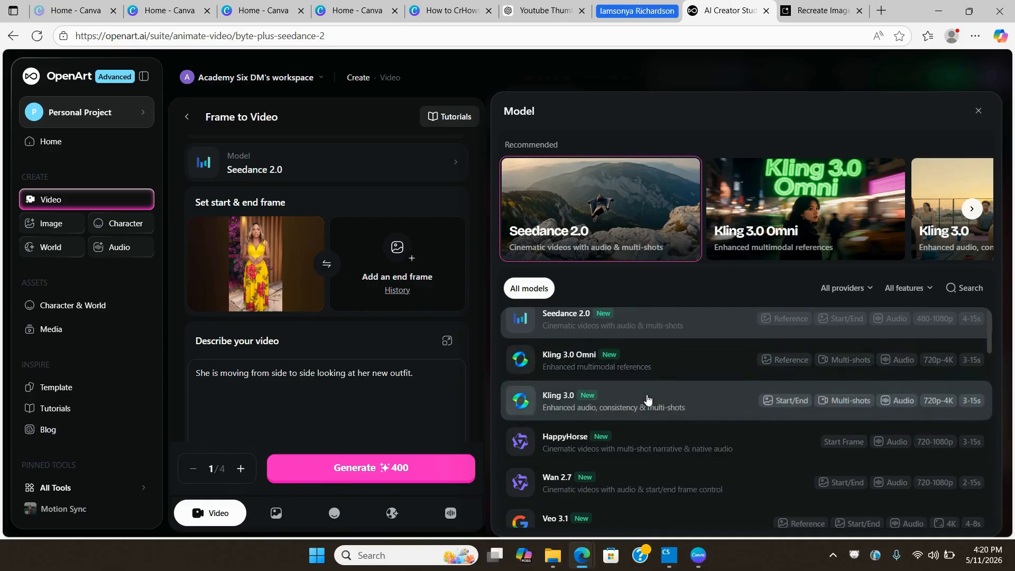
{"action": "left_click", "coordinate": [648, 400]}
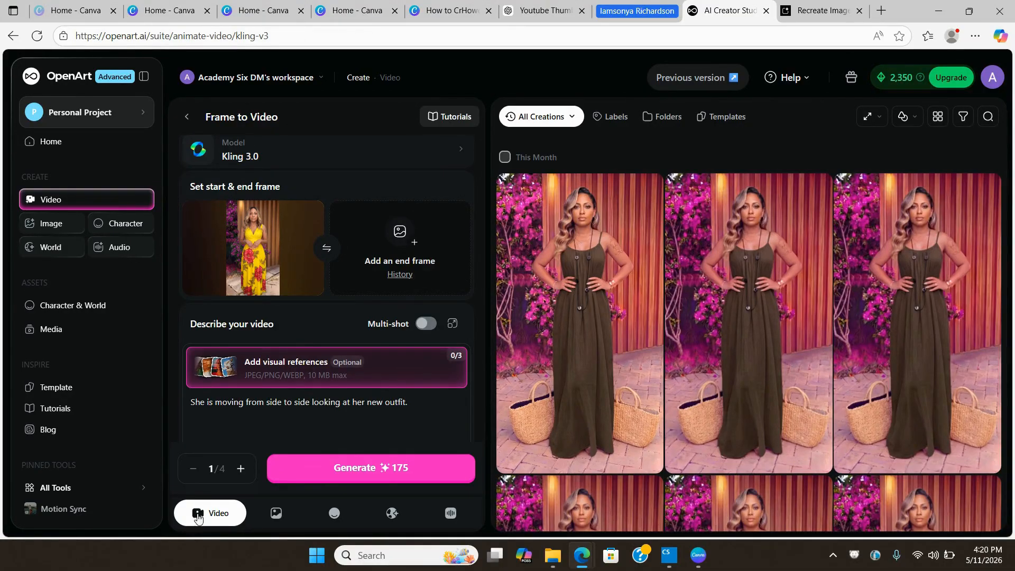
{"action": "left_click", "coordinate": [329, 479]}
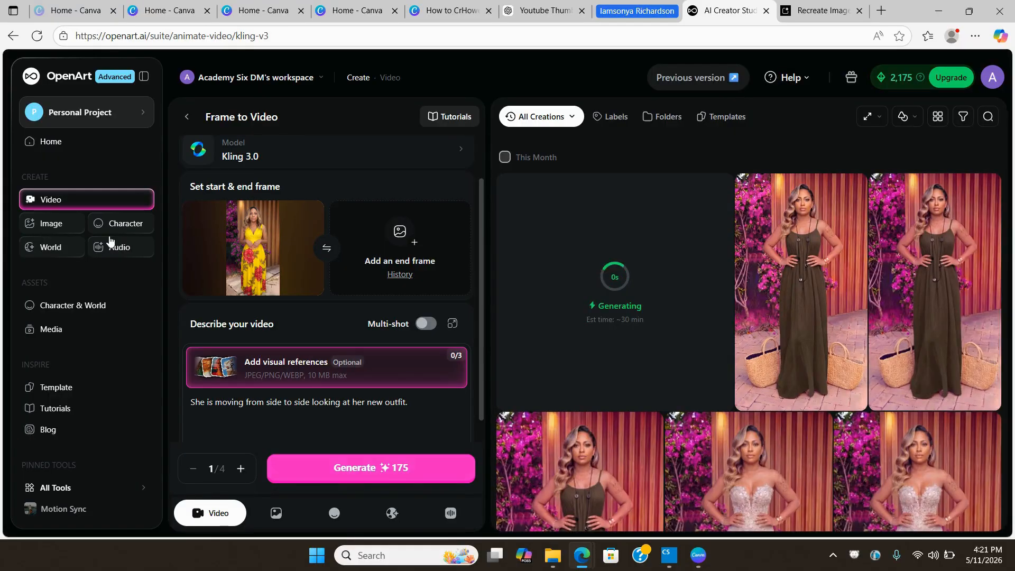
- Compare the monthly prices and credit allowances of the OpenArt subscription plans, and close the pricing window
{"action": "left_click", "coordinate": [955, 80]}
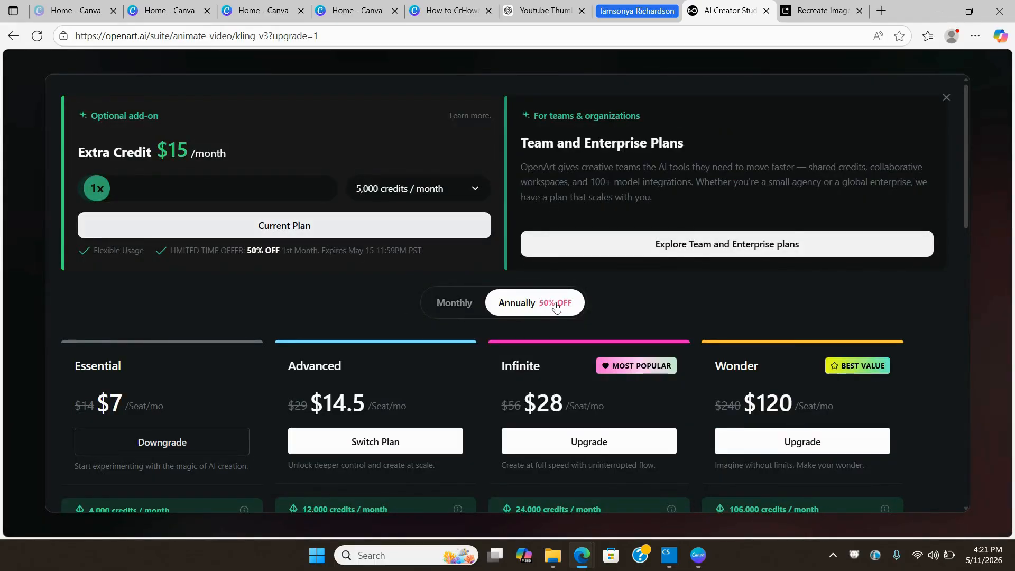
{"action": "left_click", "coordinate": [461, 305]}
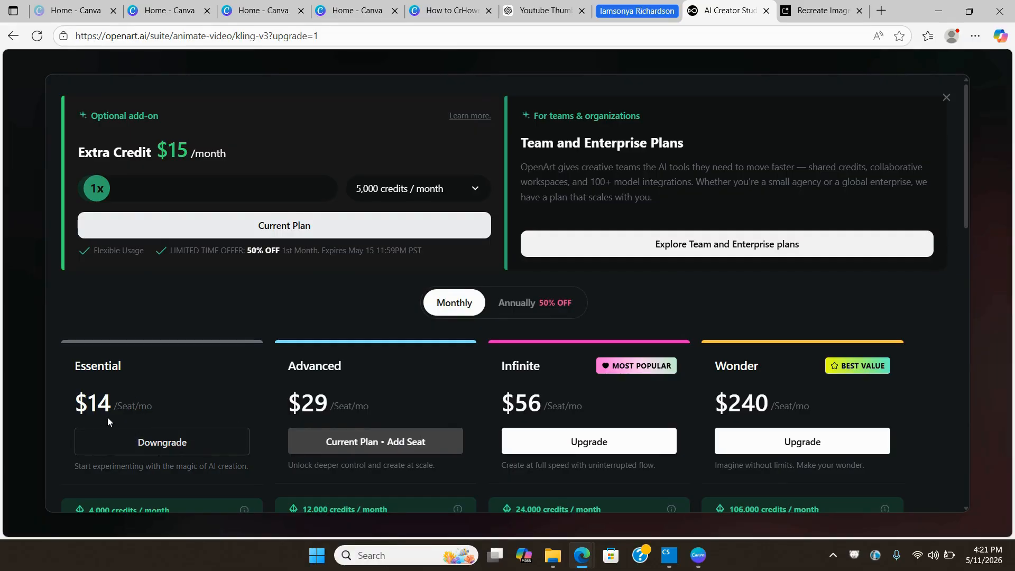
{"action": "scroll", "coordinate": [110, 417], "scroll_direction": "down", "scroll_amount": 1}
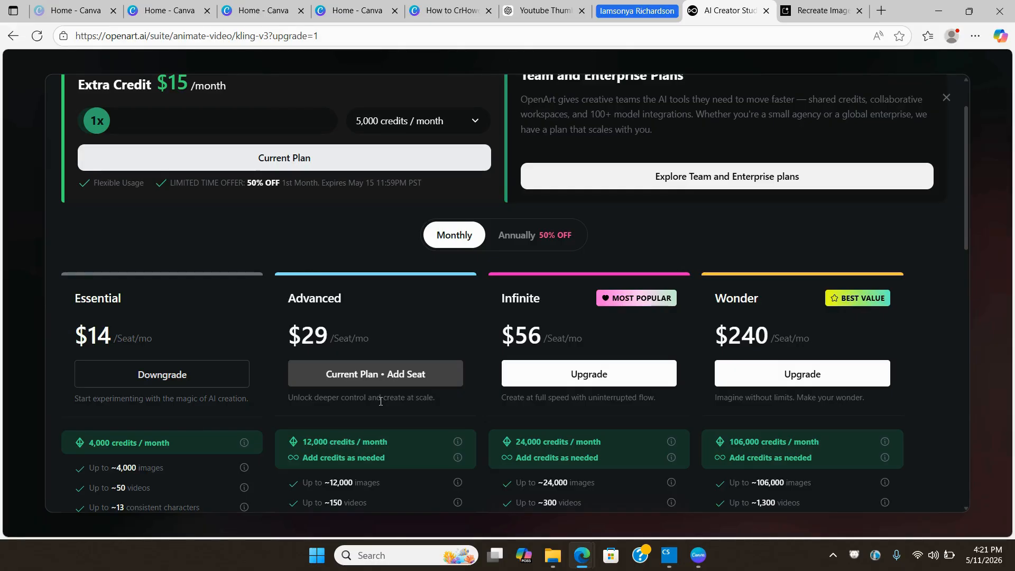
{"action": "scroll", "coordinate": [381, 401], "scroll_direction": "up", "scroll_amount": 1}
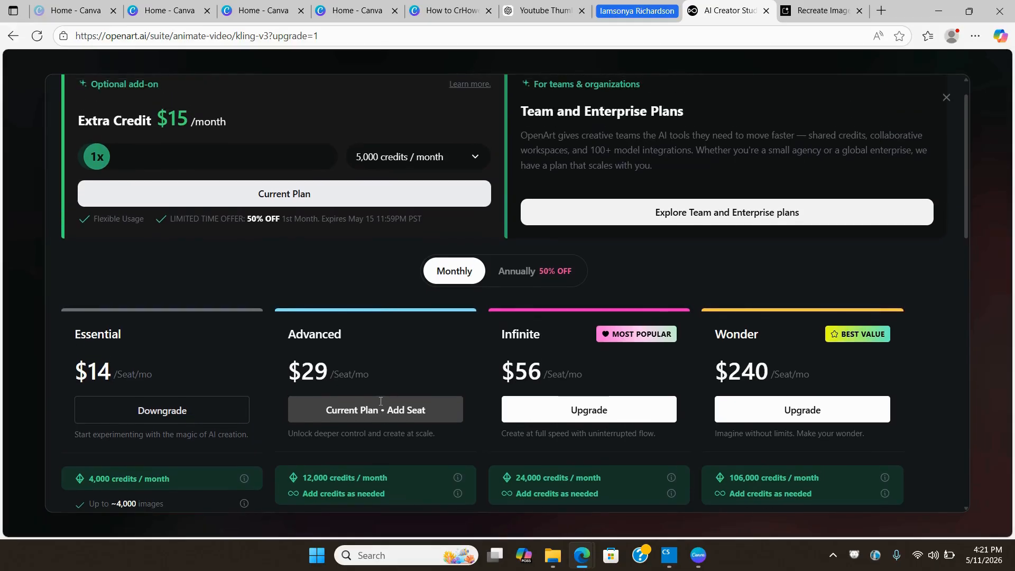
{"action": "scroll", "coordinate": [380, 401], "scroll_direction": "up", "scroll_amount": 1}
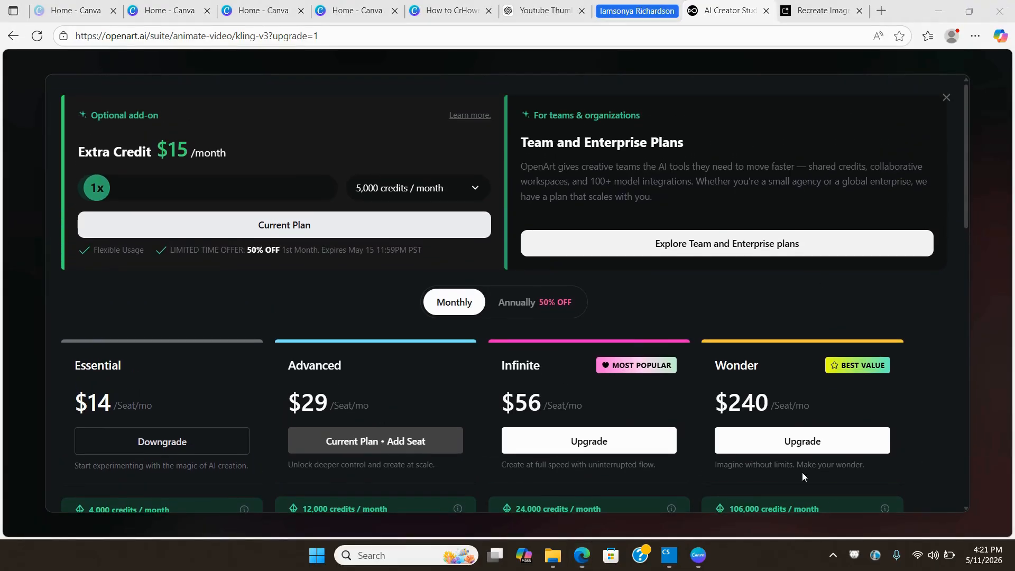
{"action": "key", "text": "Escape"}
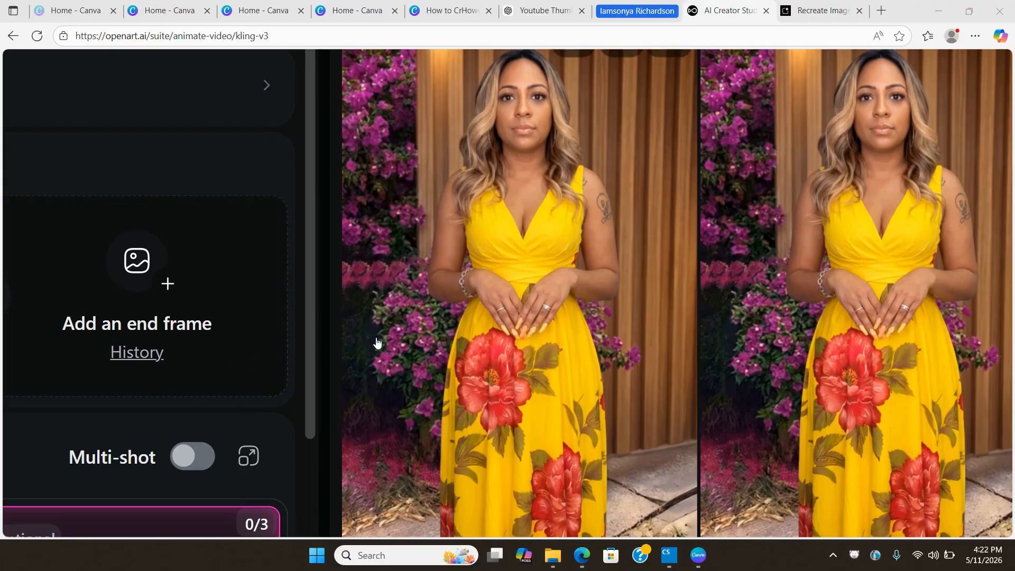
- Preview the two generated videos of the woman in the yellow floral dress
{"action": "mouse_move", "coordinate": [478, 365]}
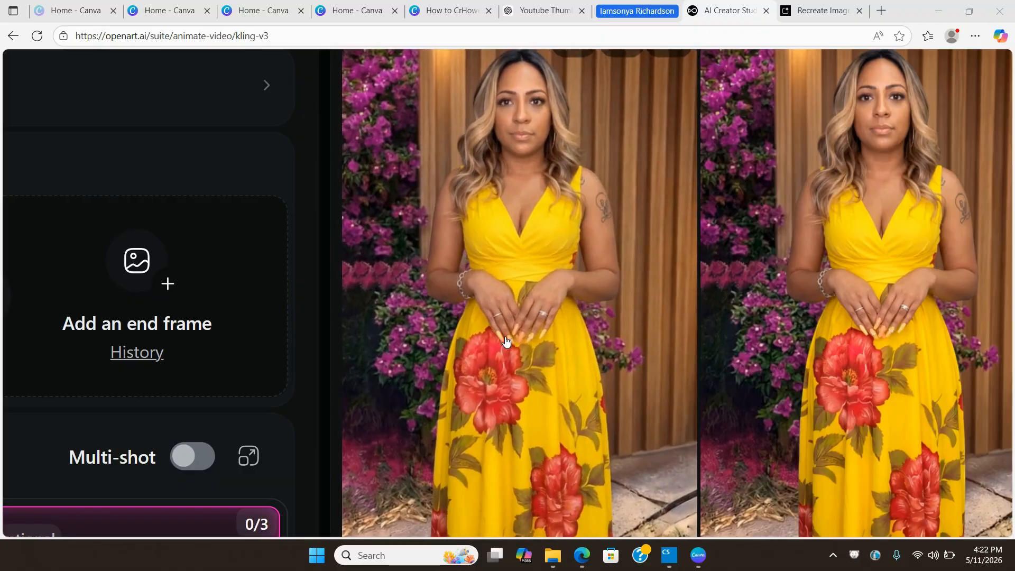
{"action": "mouse_move", "coordinate": [901, 257]}
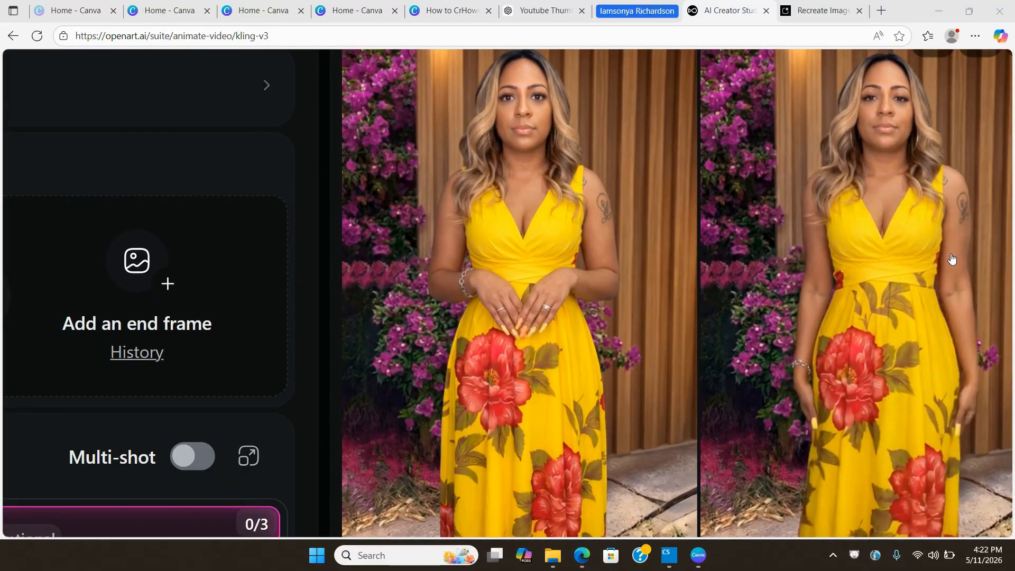